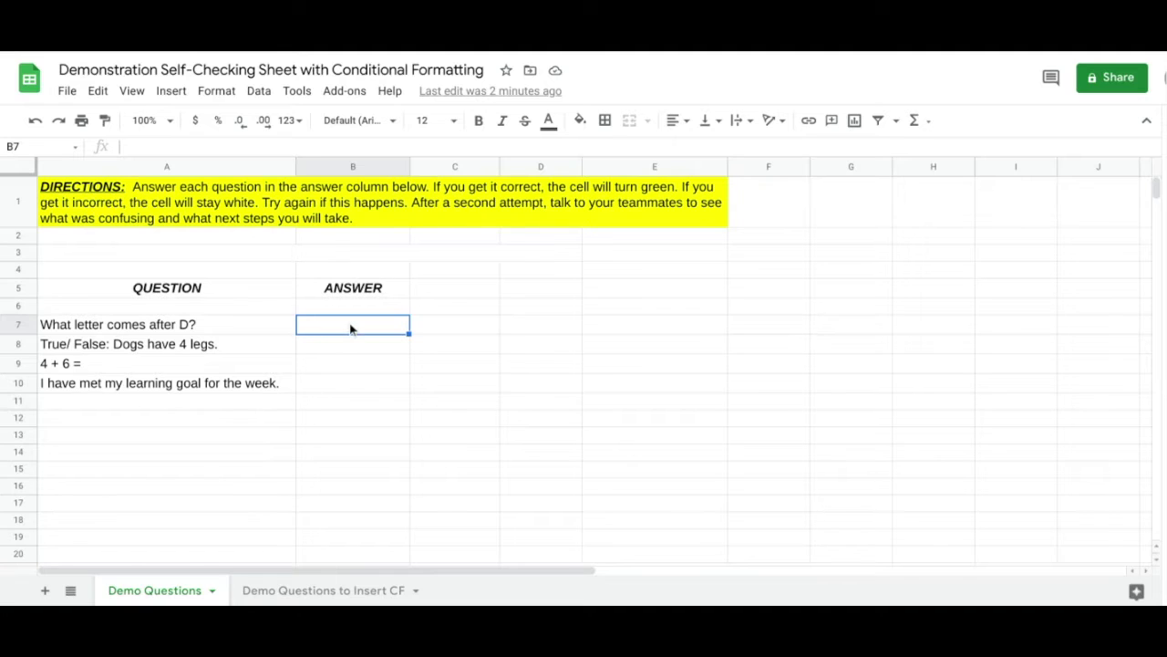
- Answer the first three questions in cells B7, B8 and B9 of the Demo Questions sheet with e, true and 12
{"action": "type", "text": "e"}
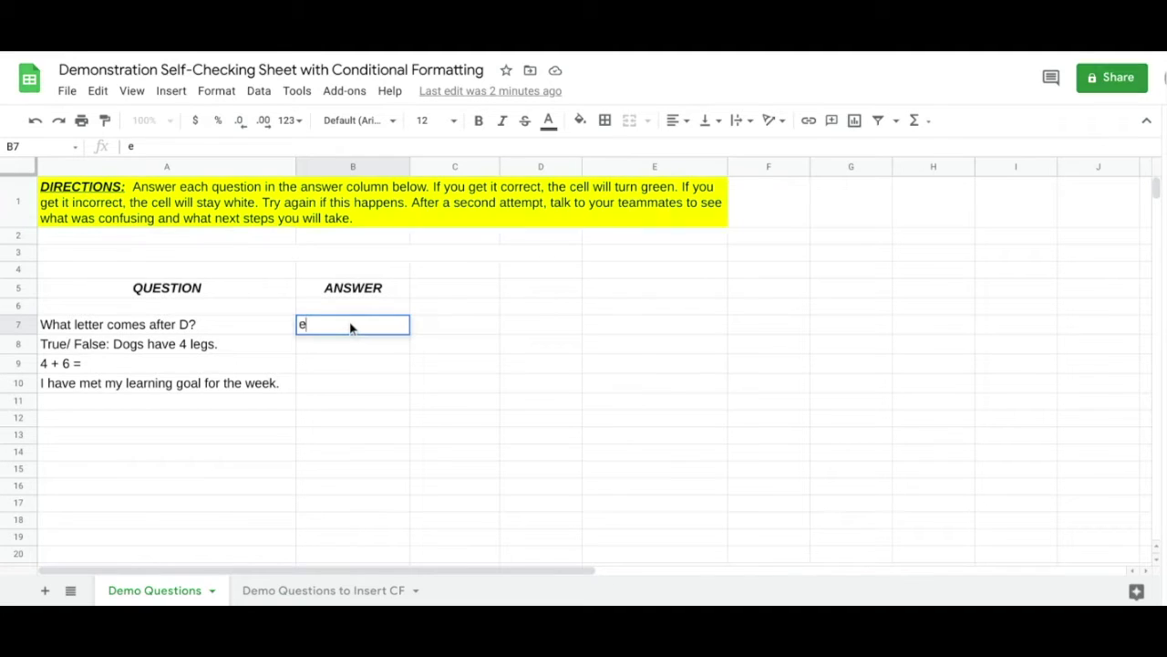
{"action": "key", "text": "Tab"}
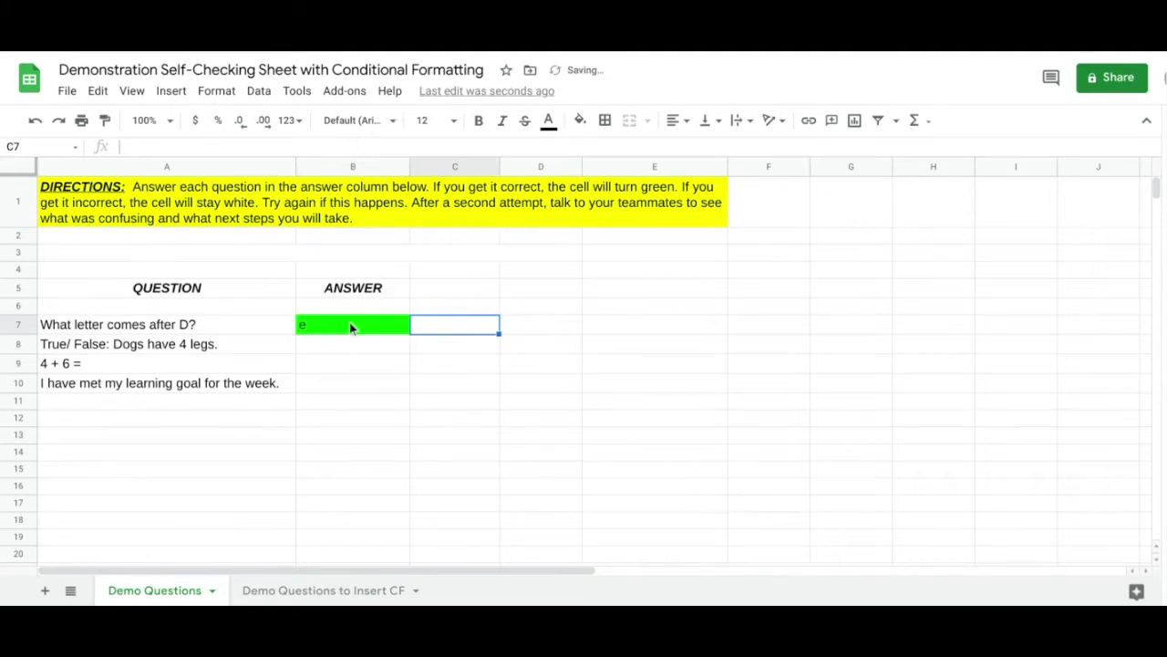
{"action": "left_click", "coordinate": [364, 346]}
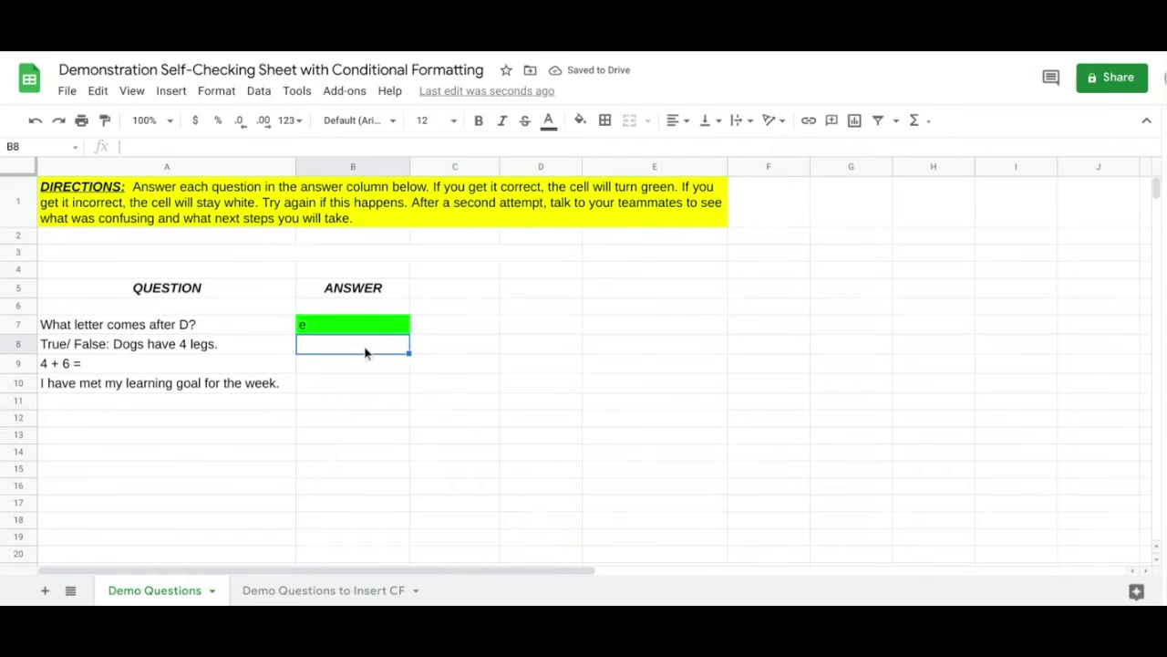
{"action": "type", "text": "true"}
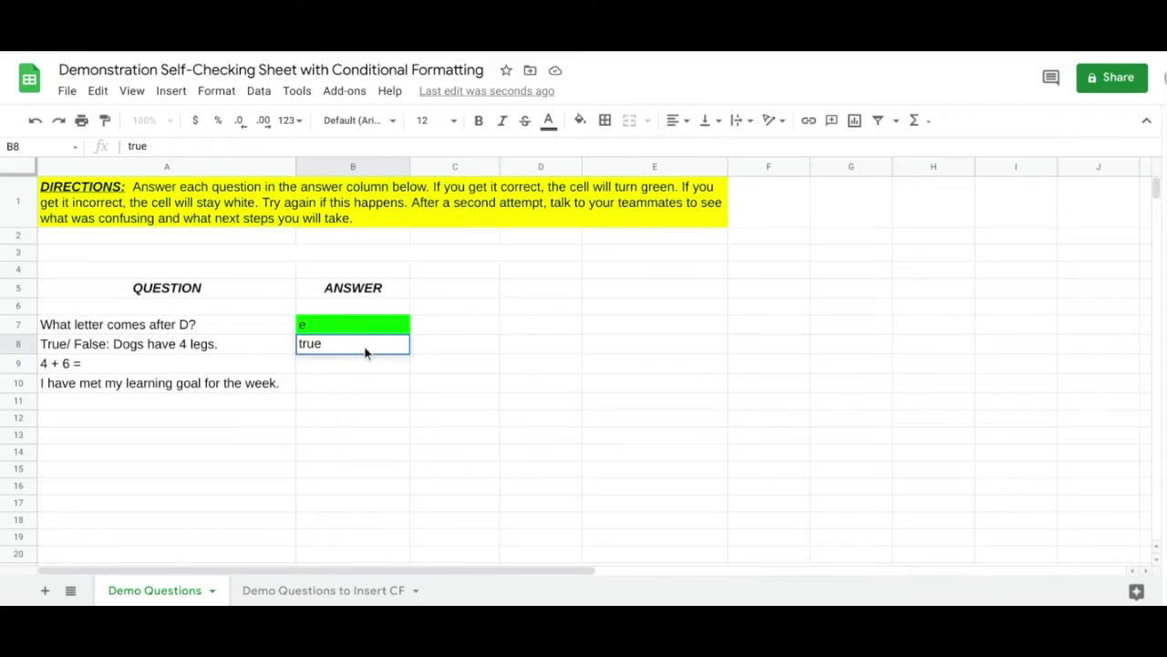
{"action": "key", "text": "Tab"}
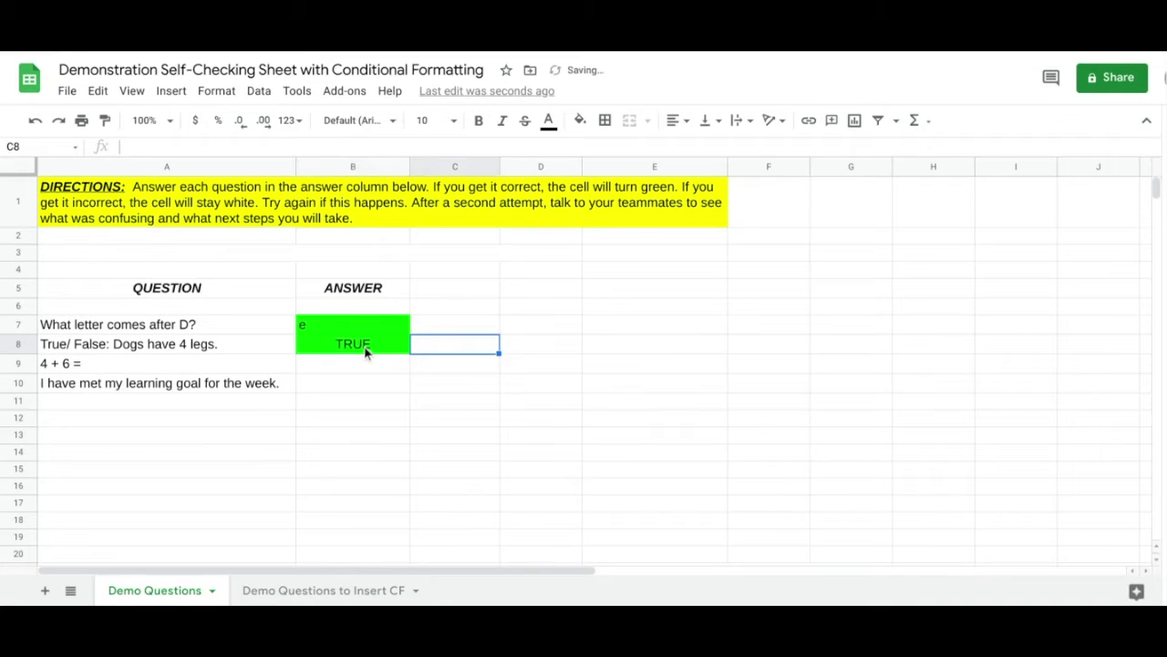
{"action": "key", "text": "Return"}
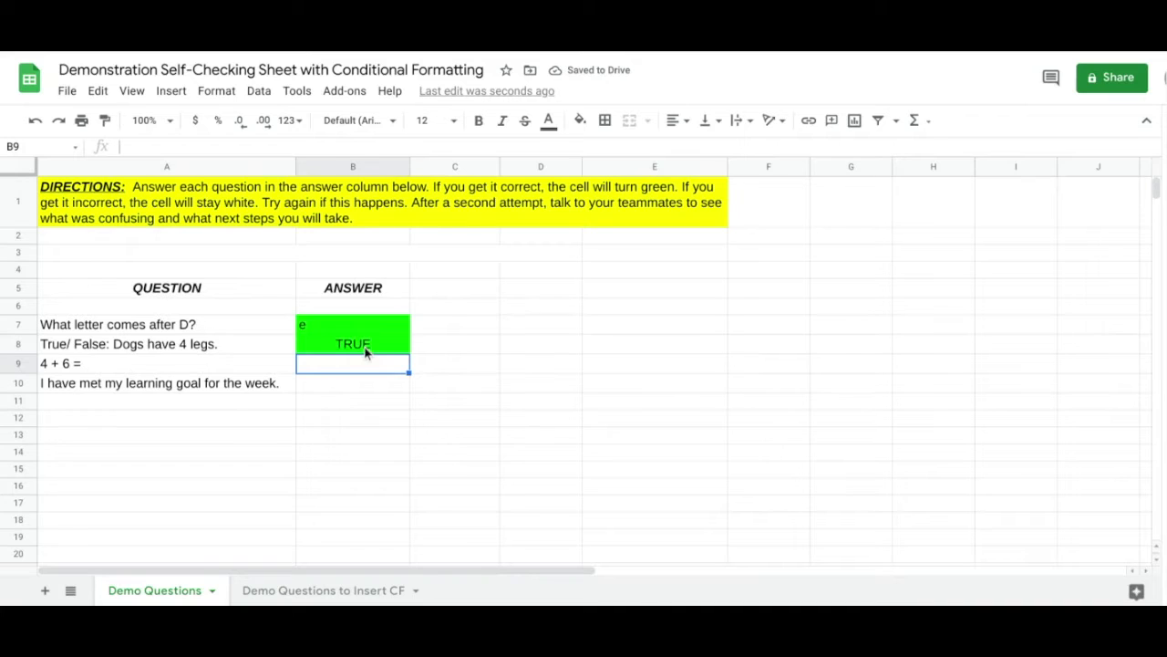
{"action": "type", "text": "12"}
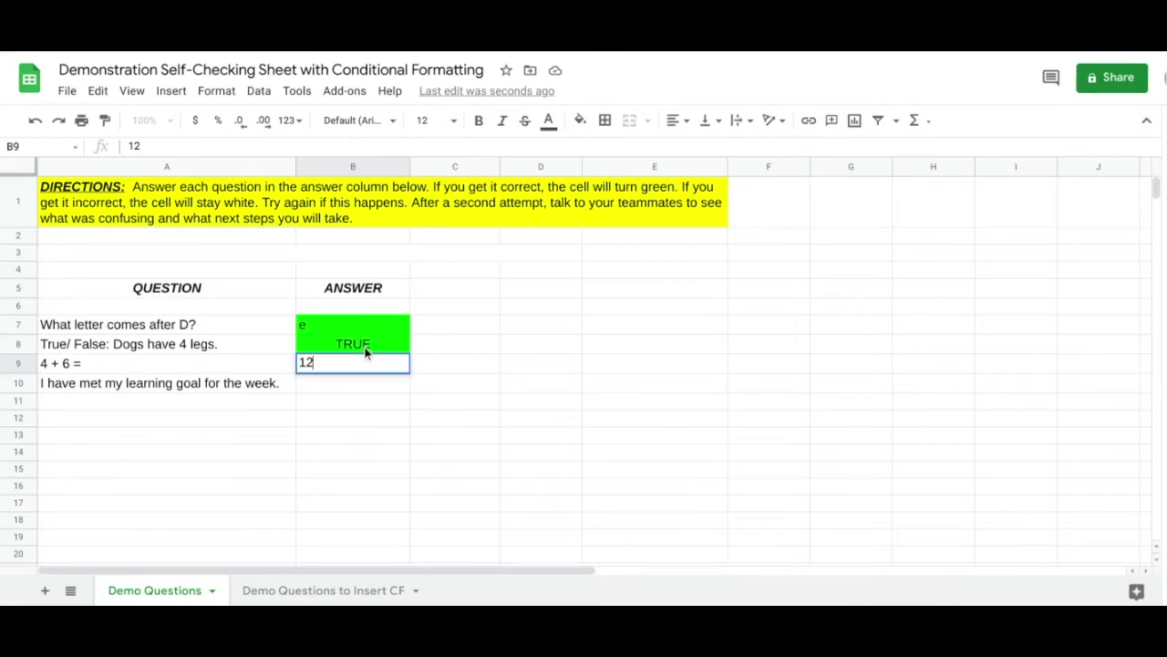
{"action": "key", "text": "Tab"}
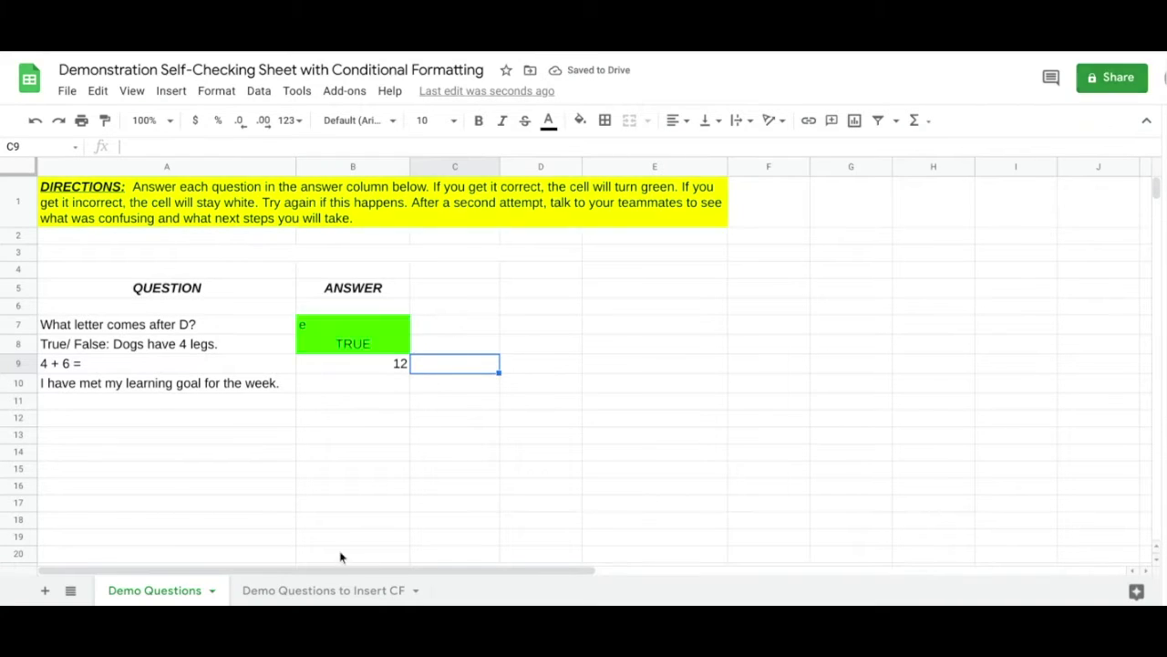
- Start a conditional format rule for answer cell B7 on the Demo Questions to Insert CF sheet
{"action": "left_click", "coordinate": [319, 591]}
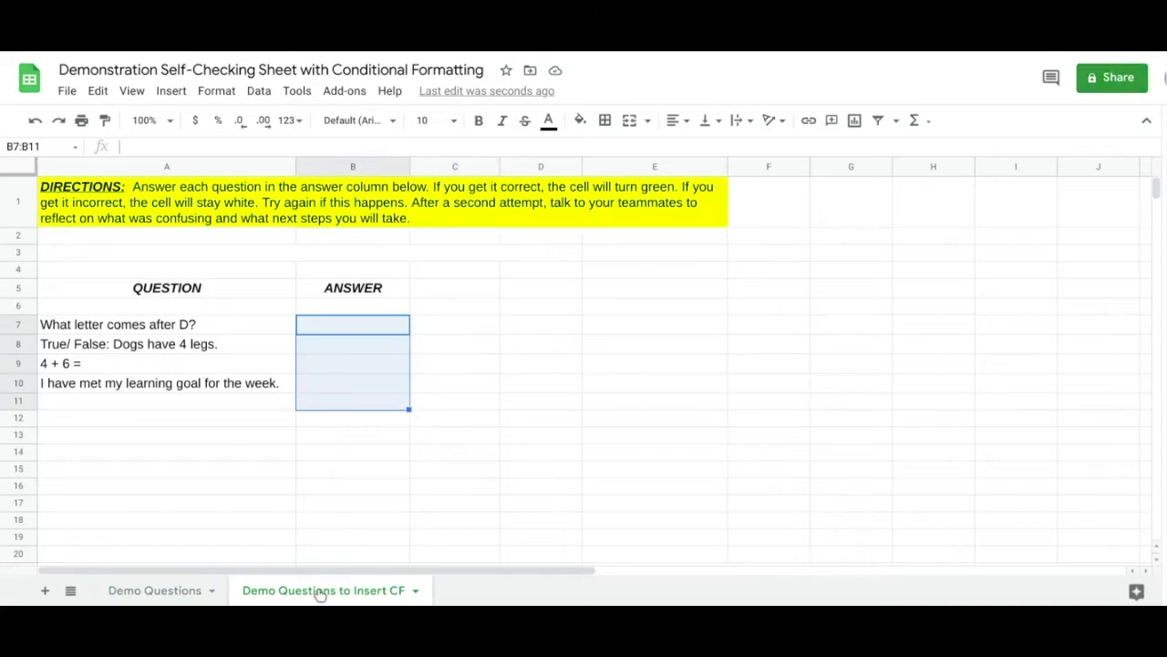
{"action": "left_click", "coordinate": [331, 324]}
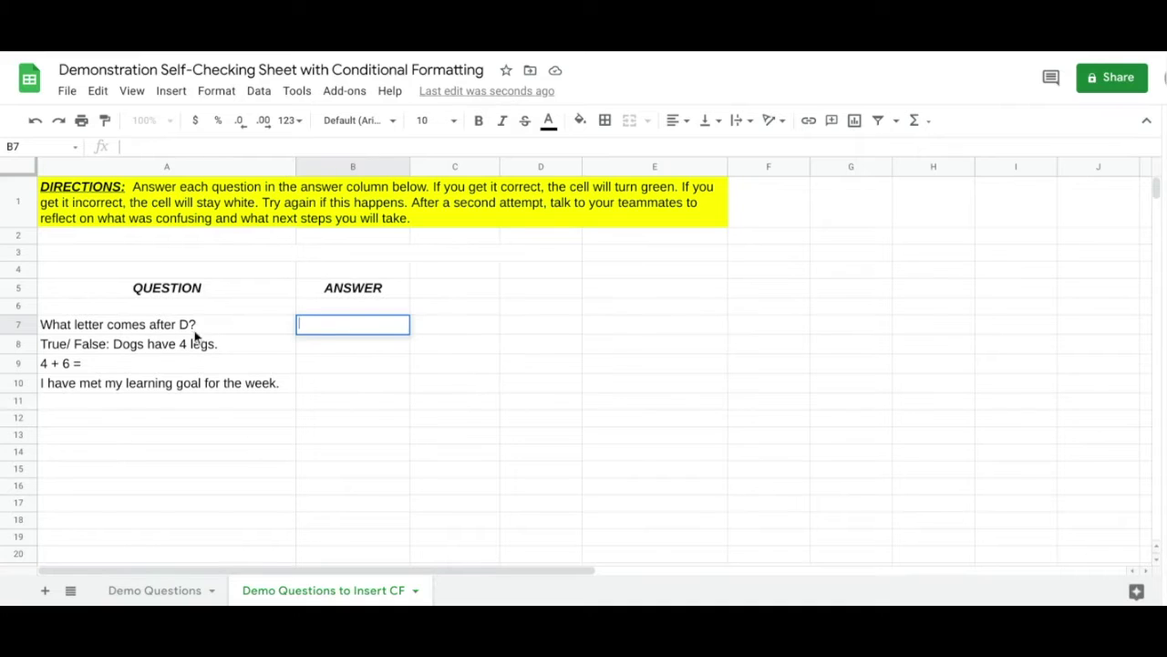
{"action": "double_click", "coordinate": [383, 327]}
{"action": "left_click", "coordinate": [230, 95]}
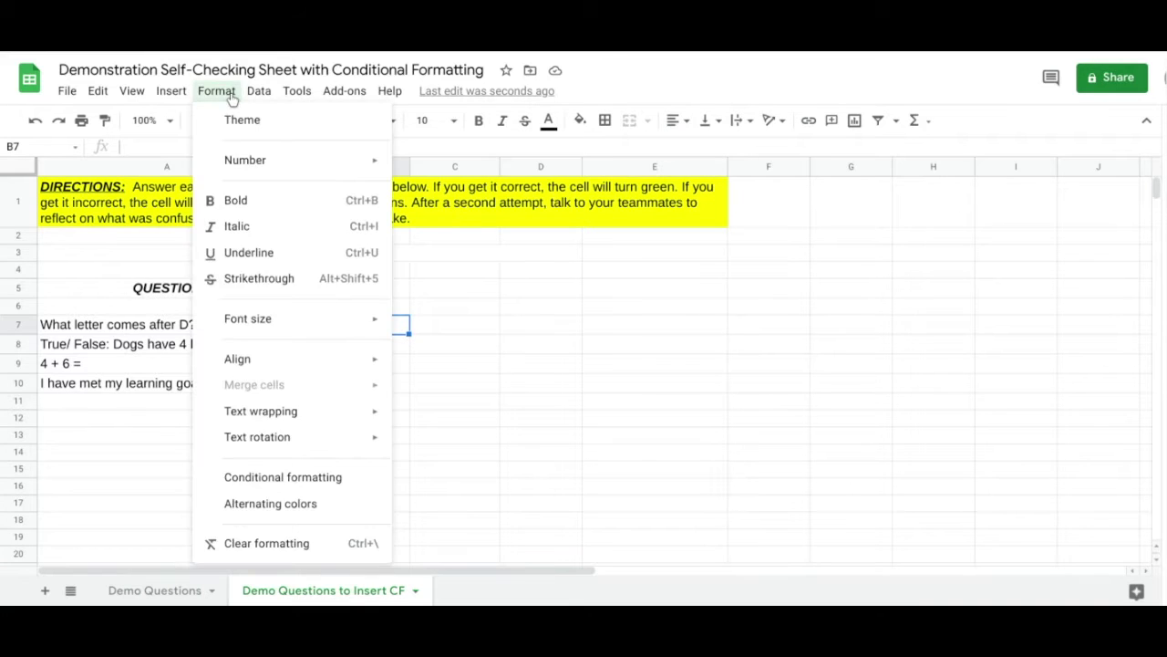
{"action": "left_click", "coordinate": [290, 478]}
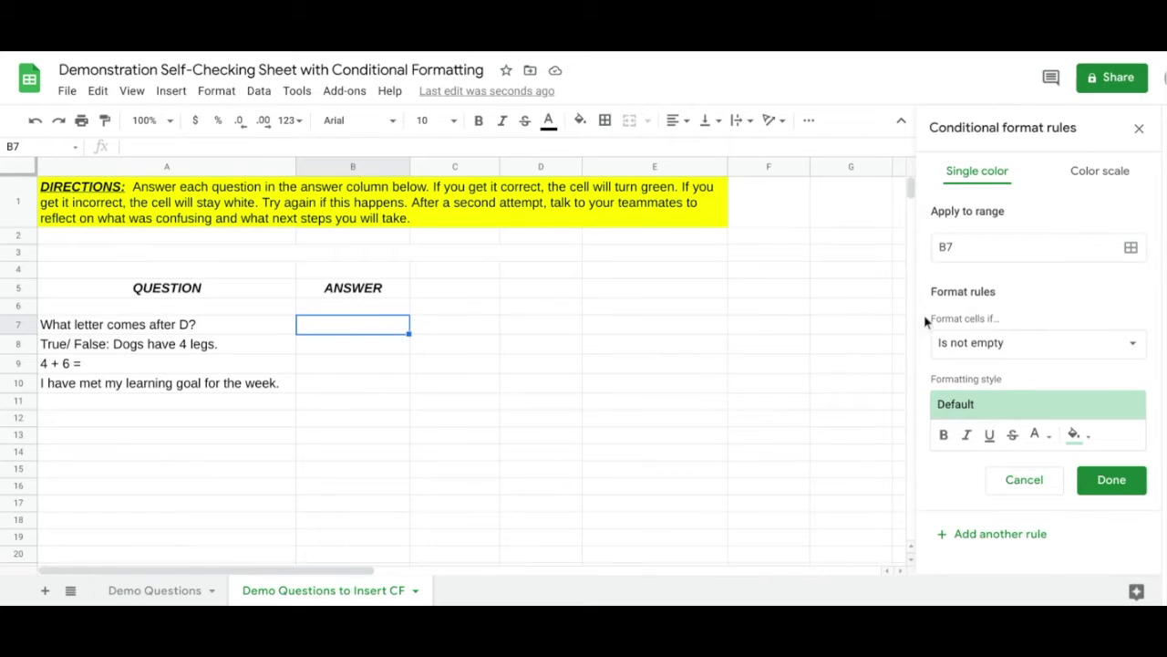
- Set the B7 rule to give the cell a bright green fill when its text contains "e", and save it
{"action": "left_click", "coordinate": [1059, 344]}
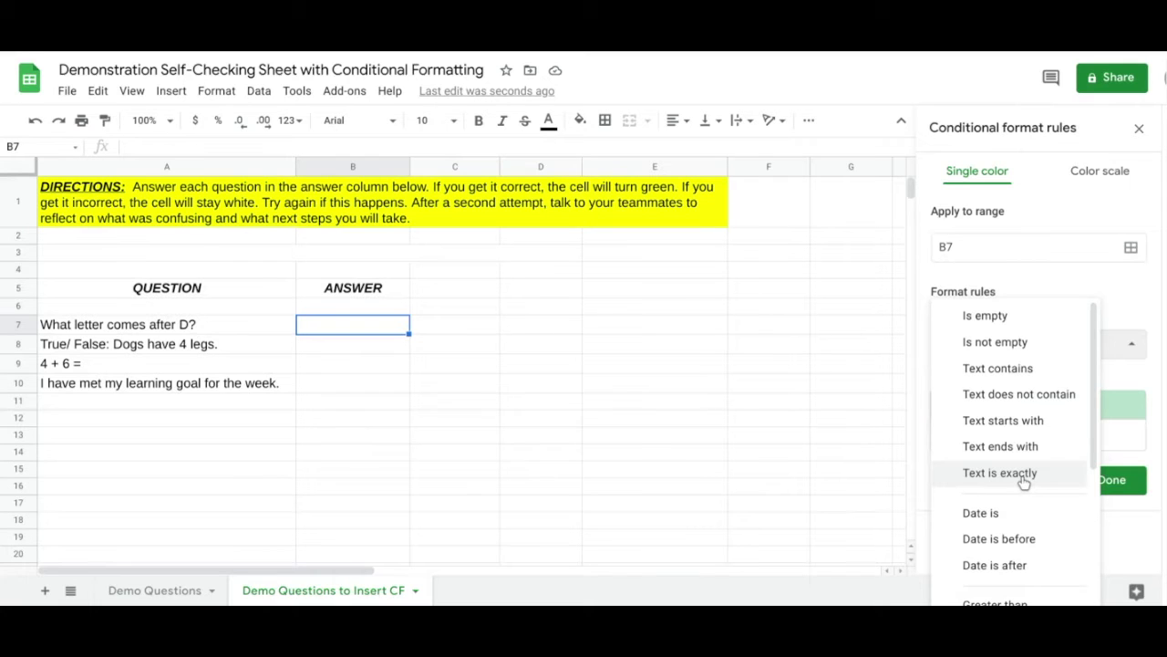
{"action": "scroll", "coordinate": [1023, 481], "scroll_direction": "down", "scroll_amount": 2}
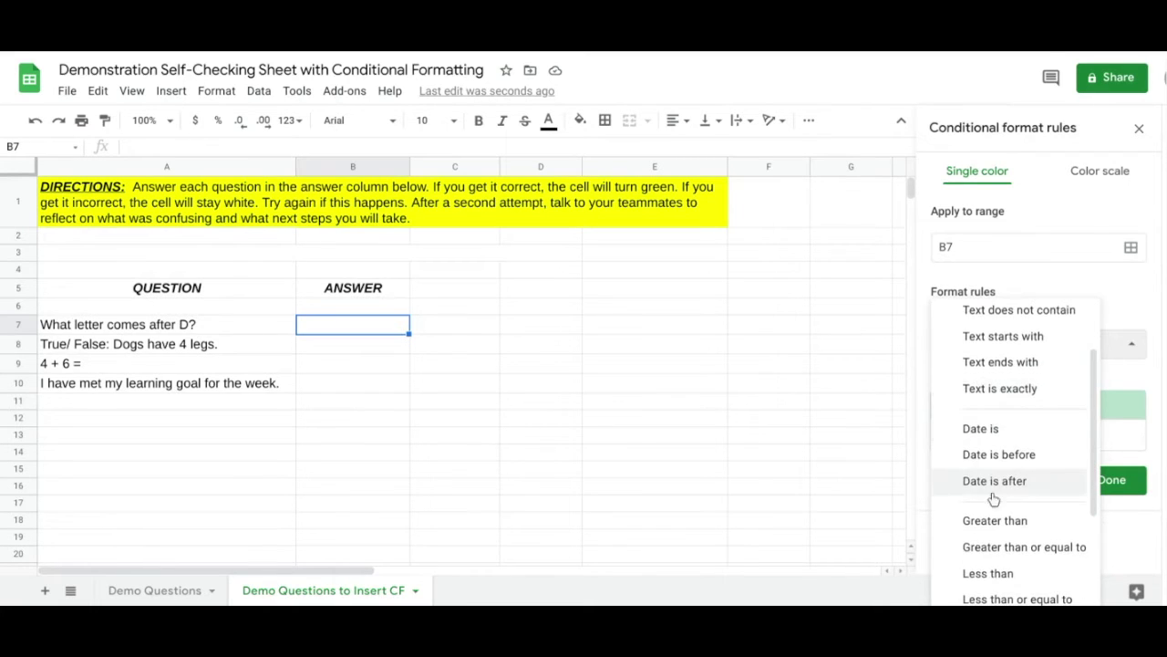
{"action": "scroll", "coordinate": [1034, 495], "scroll_direction": "down", "scroll_amount": 3}
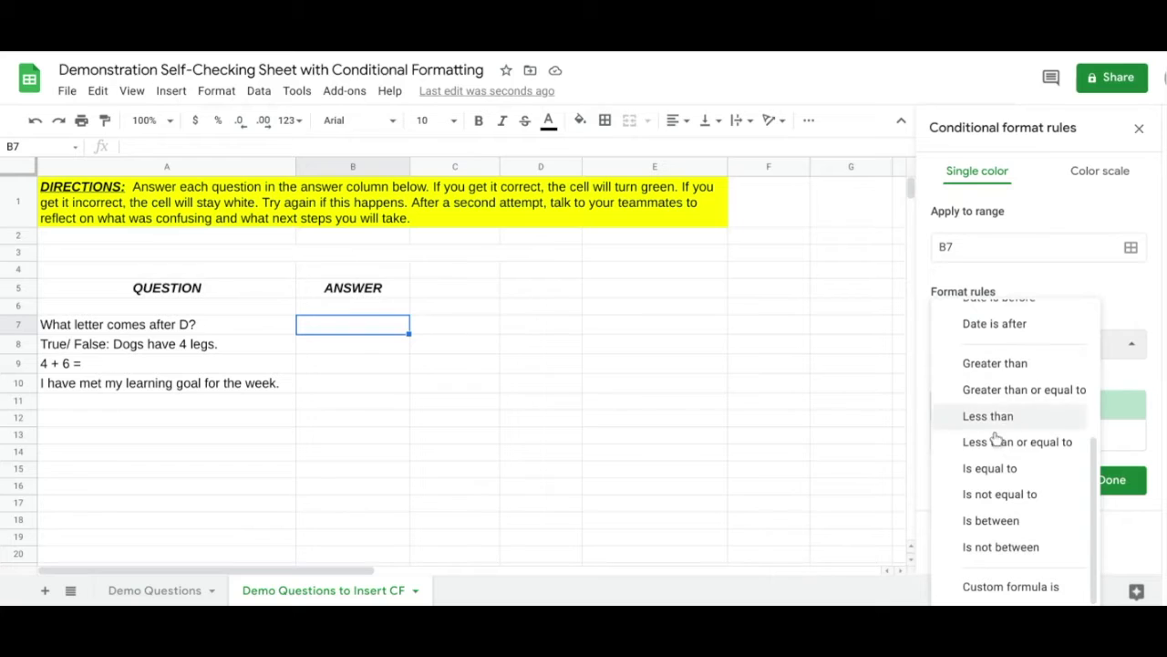
{"action": "scroll", "coordinate": [1006, 479], "scroll_direction": "up", "scroll_amount": 3}
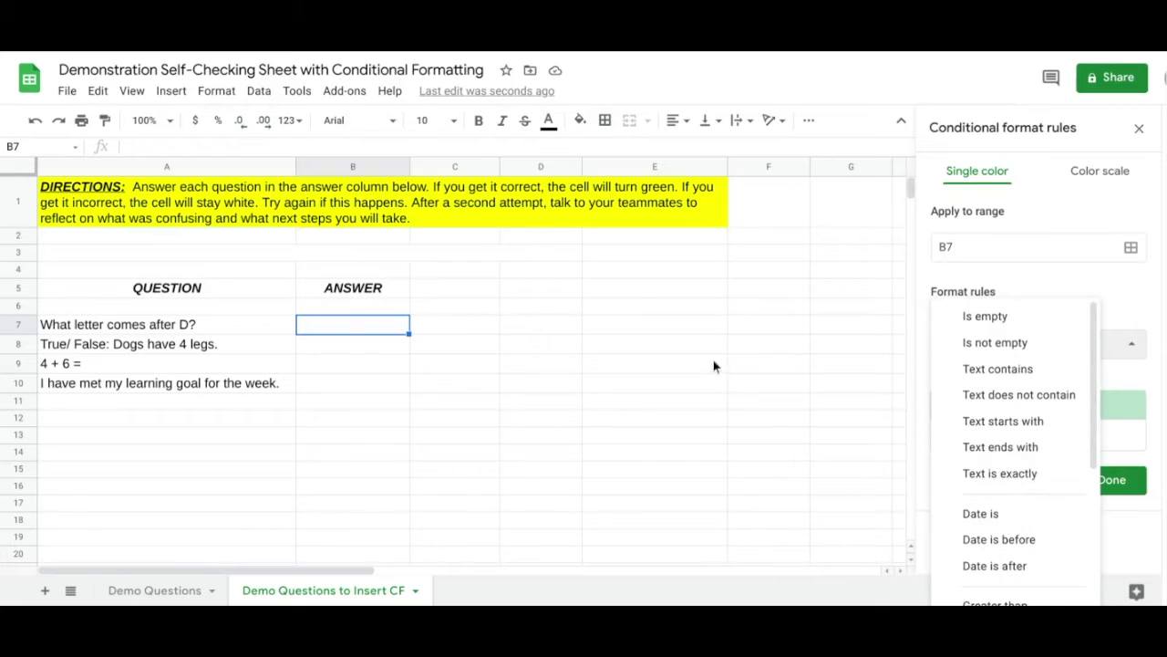
{"action": "left_click", "coordinate": [997, 372]}
{"action": "left_click", "coordinate": [992, 378]}
{"action": "type", "text": "e"}
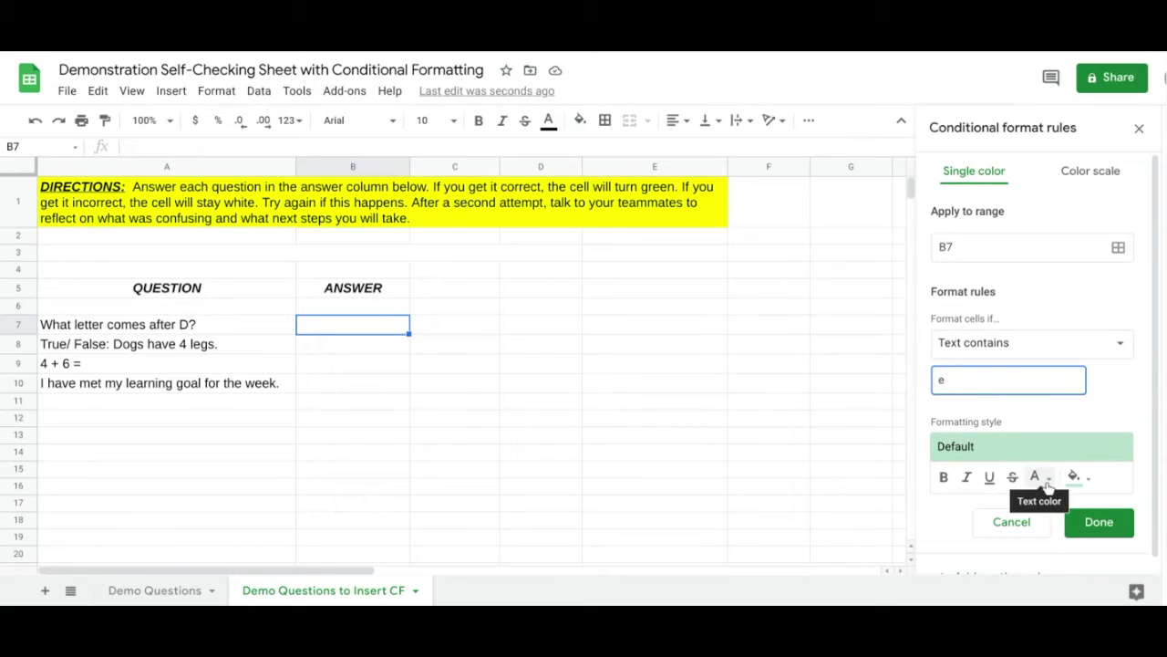
{"action": "left_click", "coordinate": [1085, 481]}
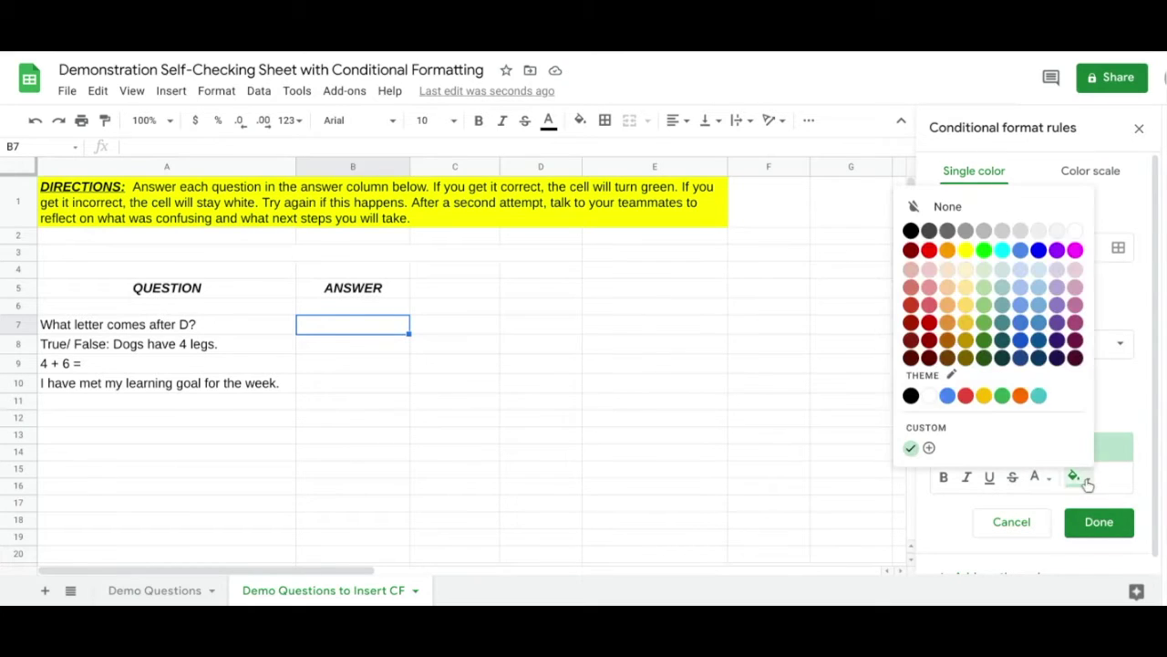
{"action": "left_click", "coordinate": [989, 253]}
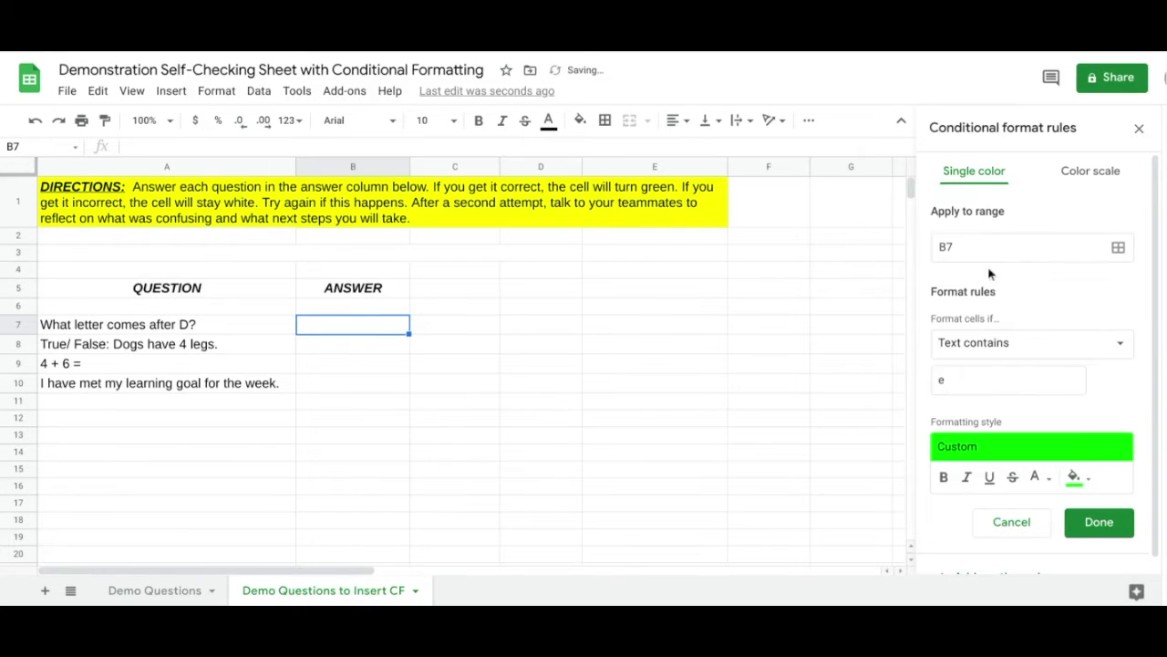
{"action": "left_click", "coordinate": [1100, 524]}
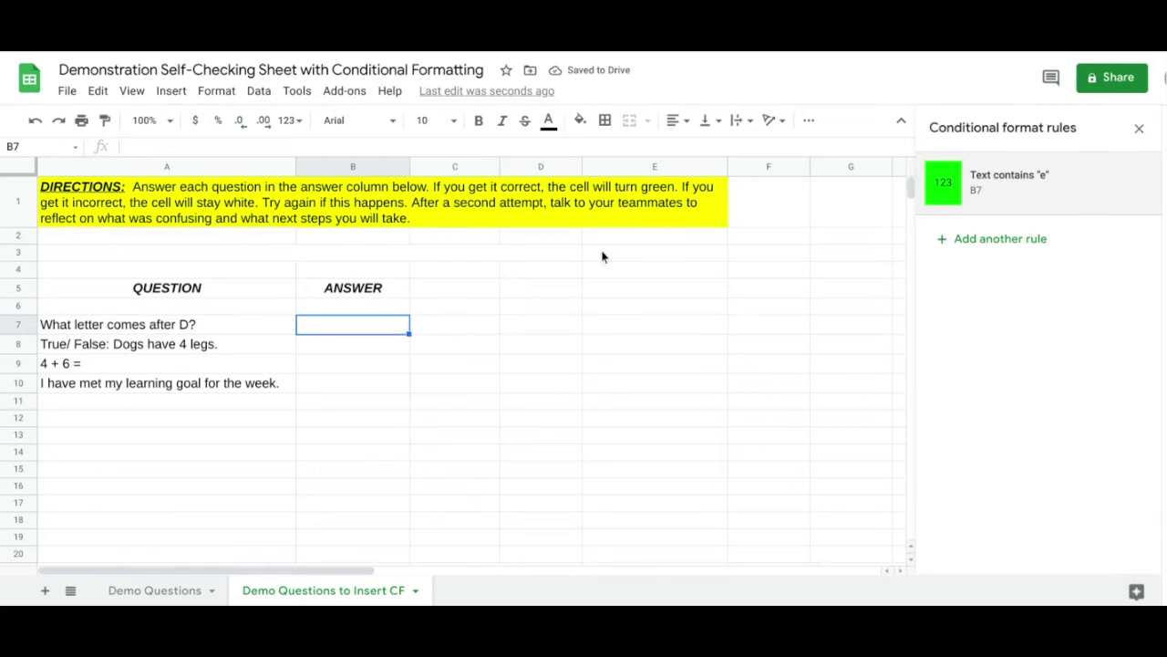
- Add a conditional format rule to cell B8 that fills it bright green when the text contains "true"
{"action": "left_click", "coordinate": [366, 344]}
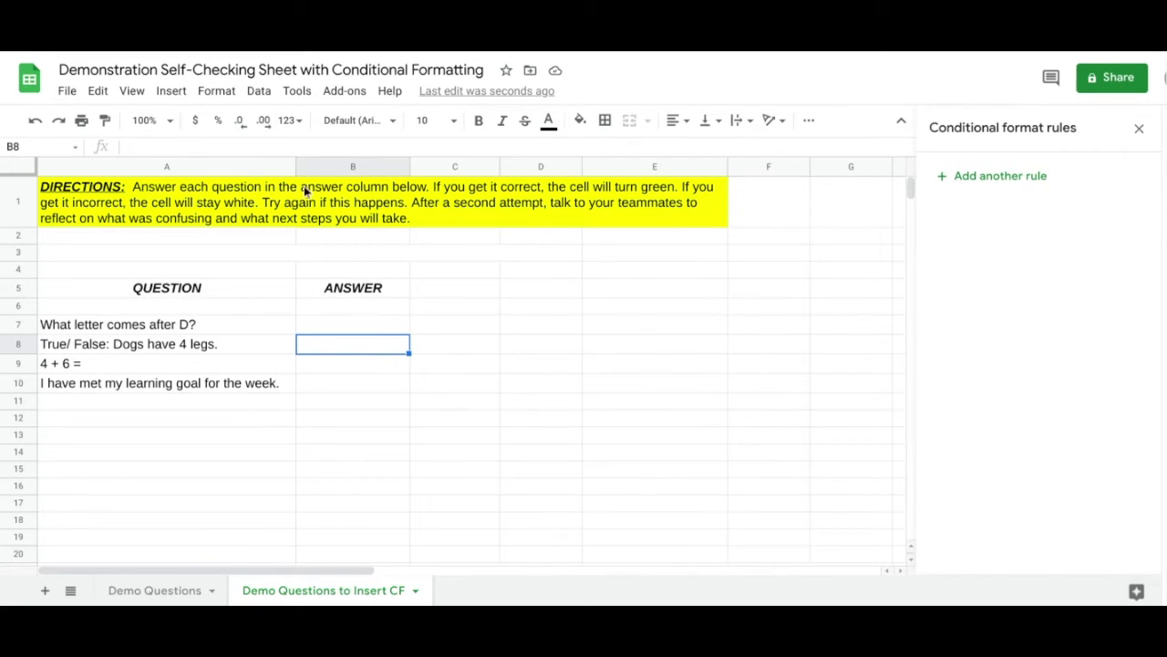
{"action": "left_click", "coordinate": [1014, 178]}
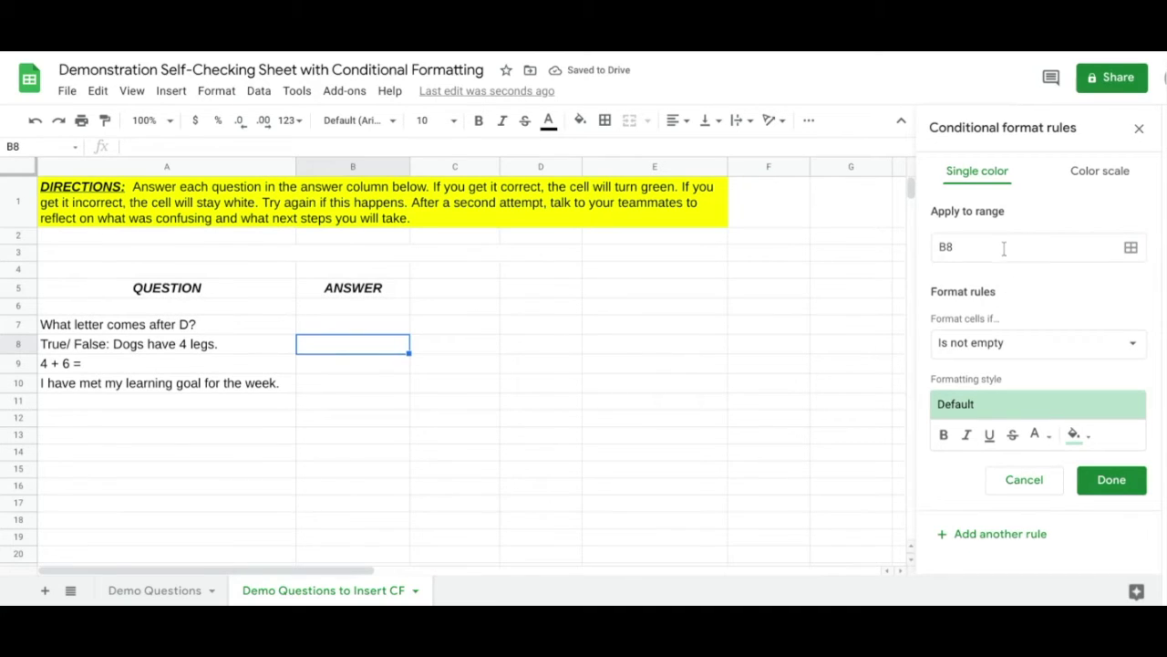
{"action": "left_click", "coordinate": [990, 343]}
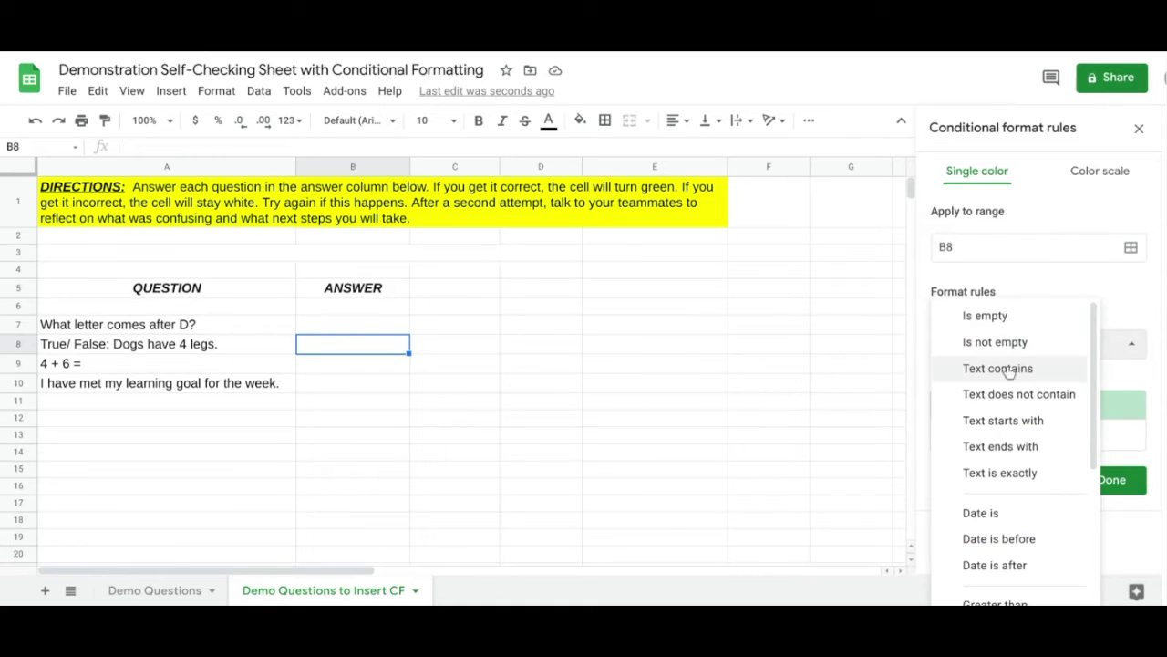
{"action": "left_click", "coordinate": [1008, 368]}
{"action": "left_click", "coordinate": [1005, 380]}
{"action": "type", "text": "true"}
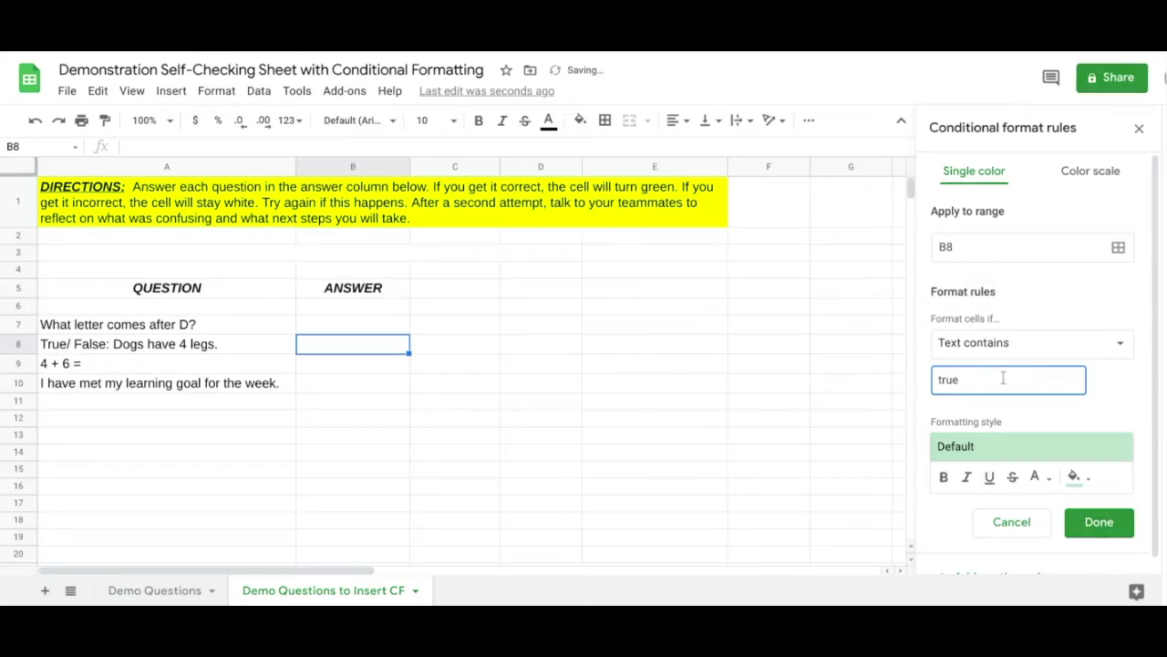
{"action": "left_click", "coordinate": [1083, 479]}
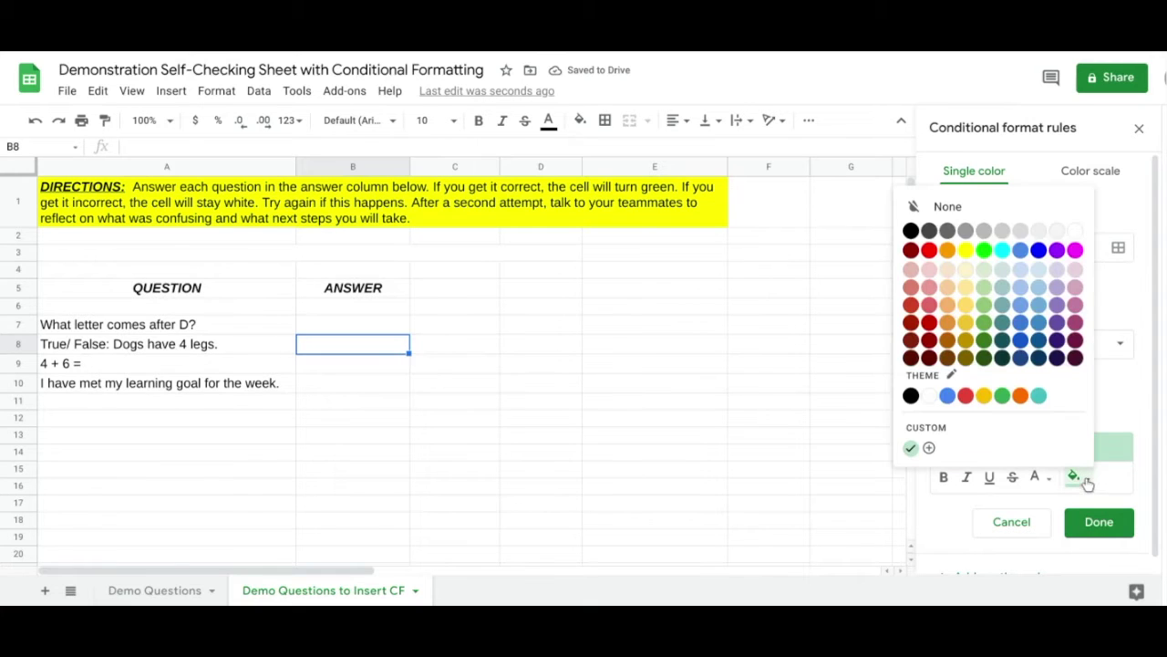
{"action": "left_click", "coordinate": [988, 251]}
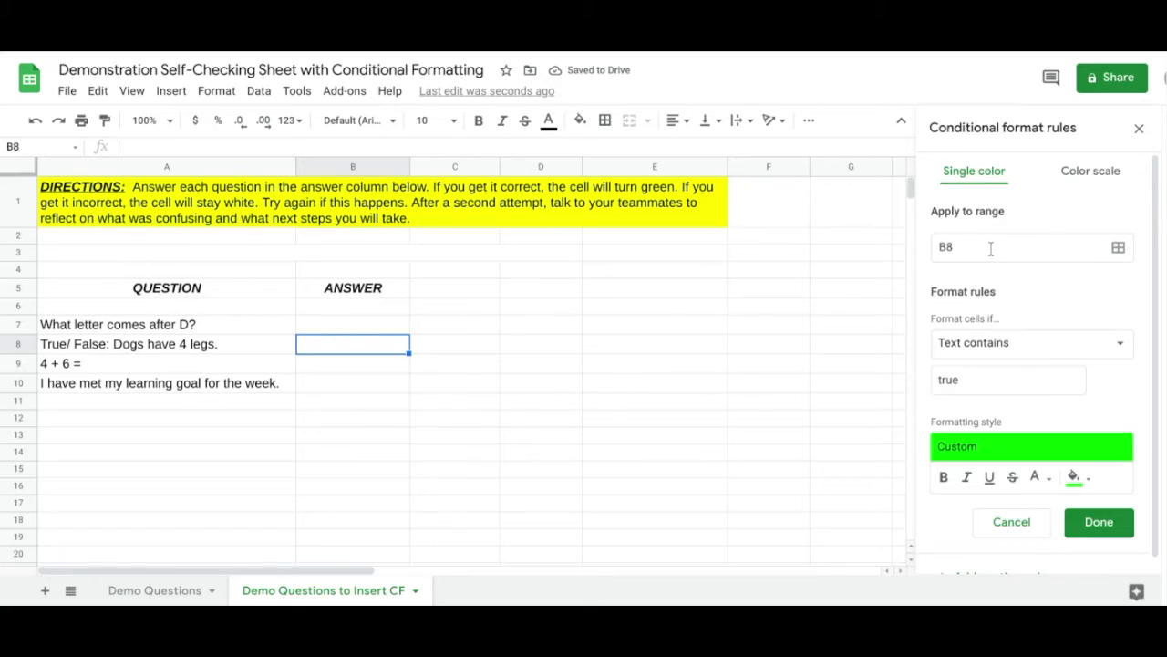
{"action": "left_click", "coordinate": [1097, 524]}
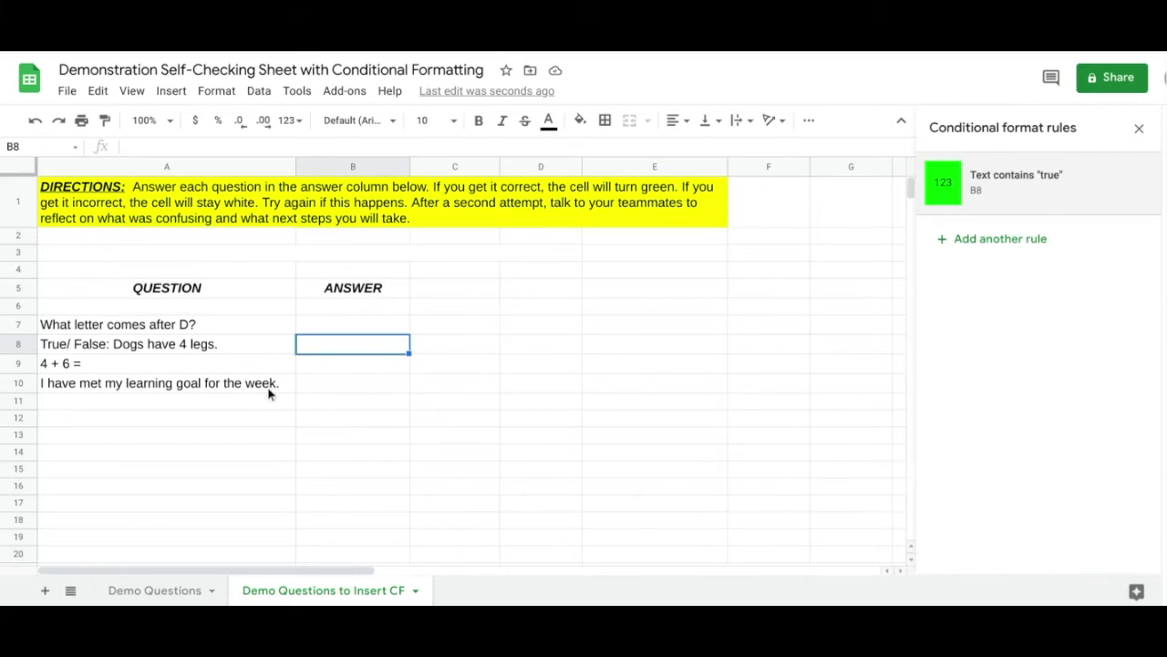
- Add a conditional format rule to cell B9 that fills it bright green when the value is equal to 10
{"action": "left_click", "coordinate": [329, 368]}
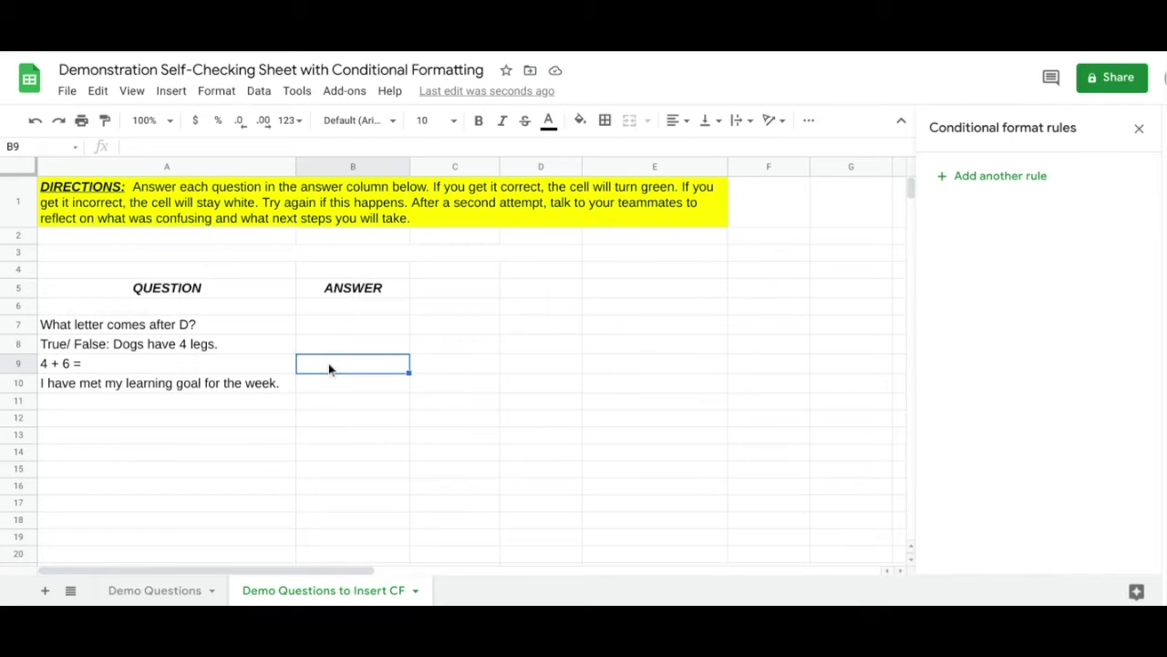
{"action": "left_click", "coordinate": [983, 180]}
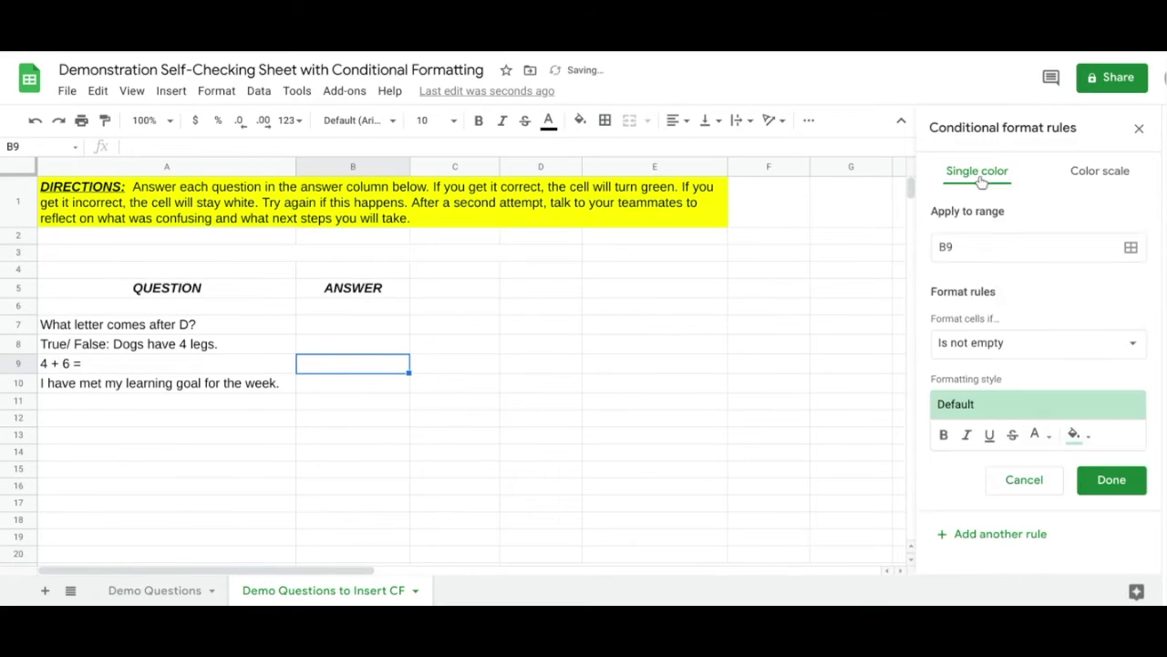
{"action": "left_click", "coordinate": [1005, 342]}
{"action": "scroll", "coordinate": [1008, 355], "scroll_direction": "down", "scroll_amount": 3}
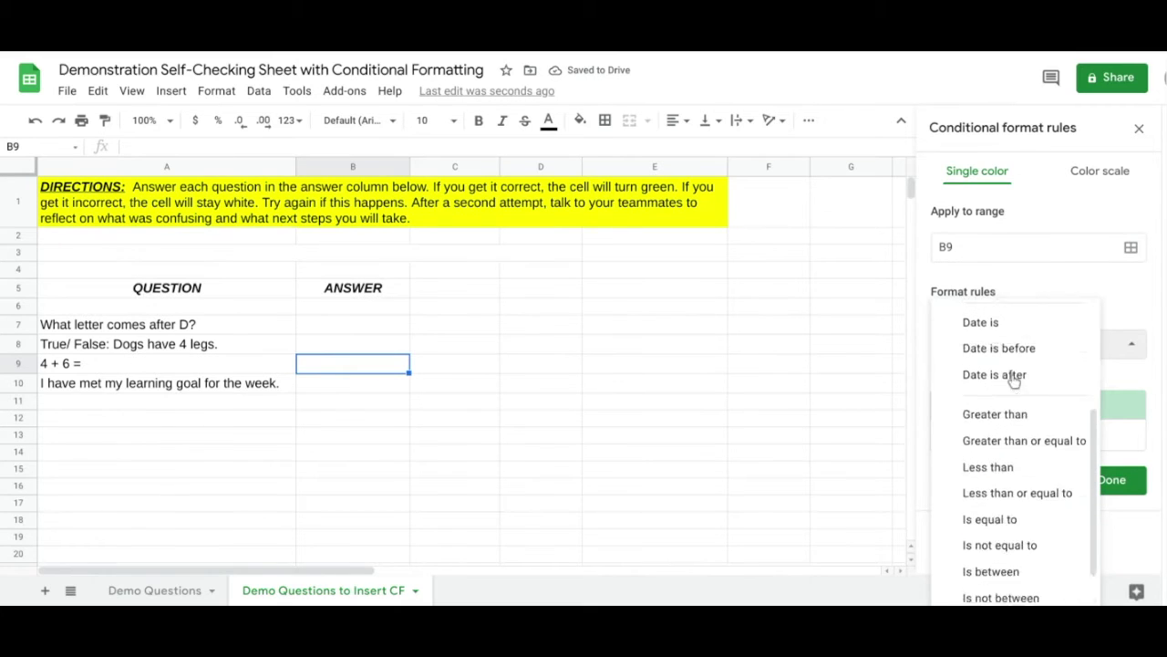
{"action": "left_click", "coordinate": [1024, 468]}
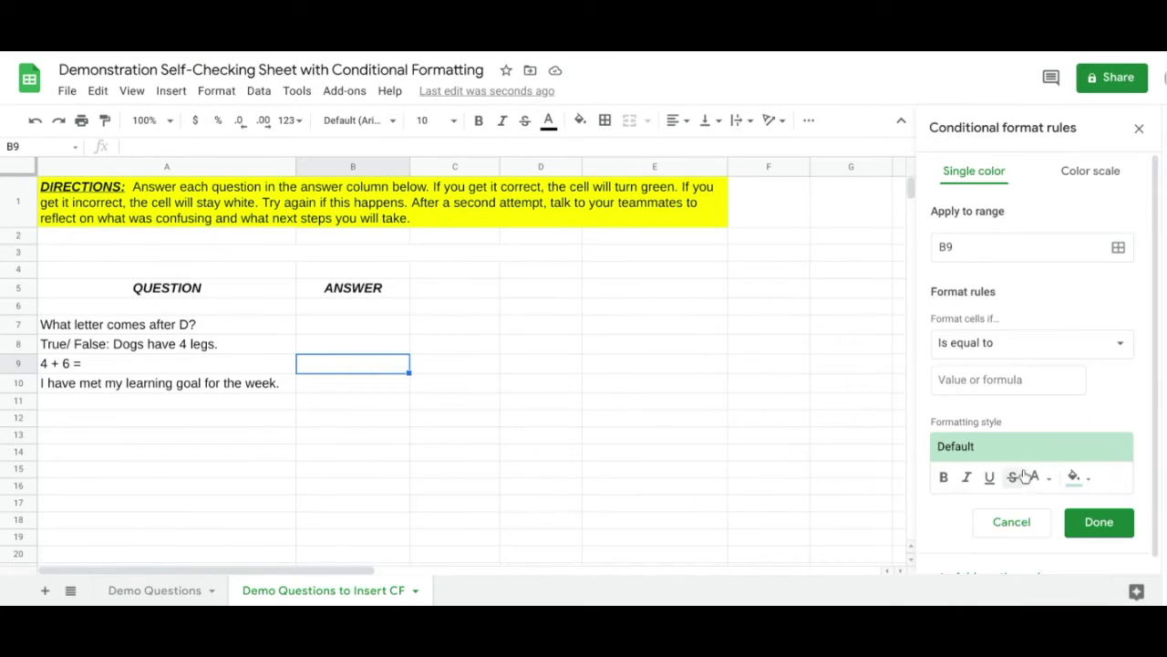
{"action": "left_click", "coordinate": [982, 385]}
{"action": "type", "text": "10"}
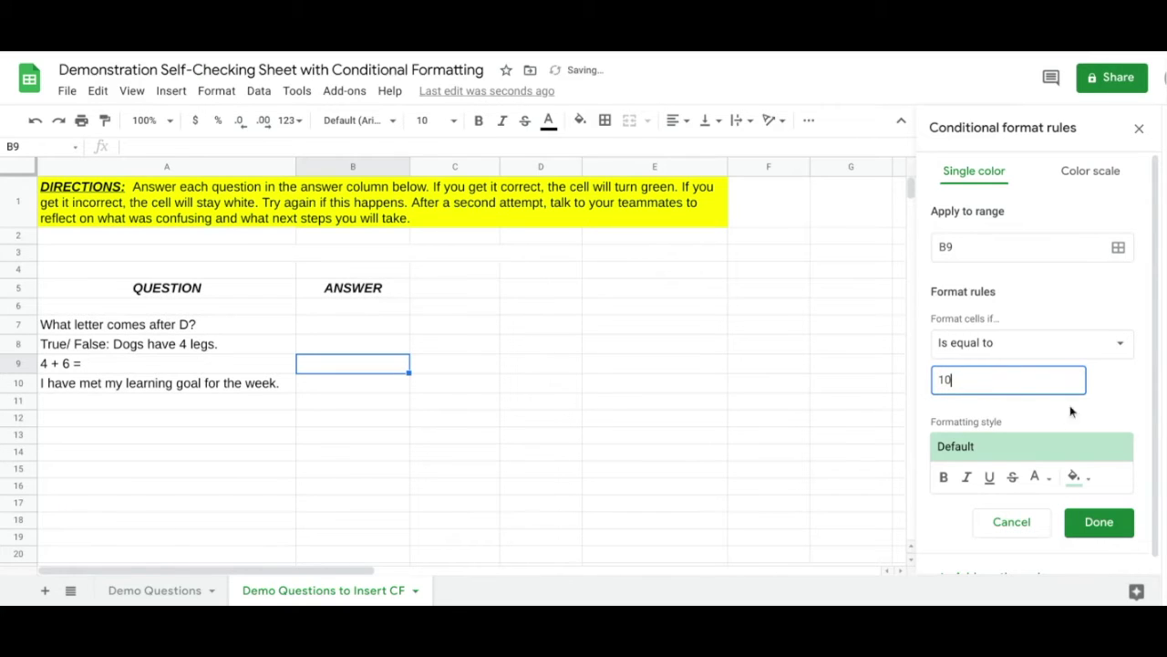
{"action": "left_click", "coordinate": [1073, 476]}
{"action": "left_click", "coordinate": [992, 257]}
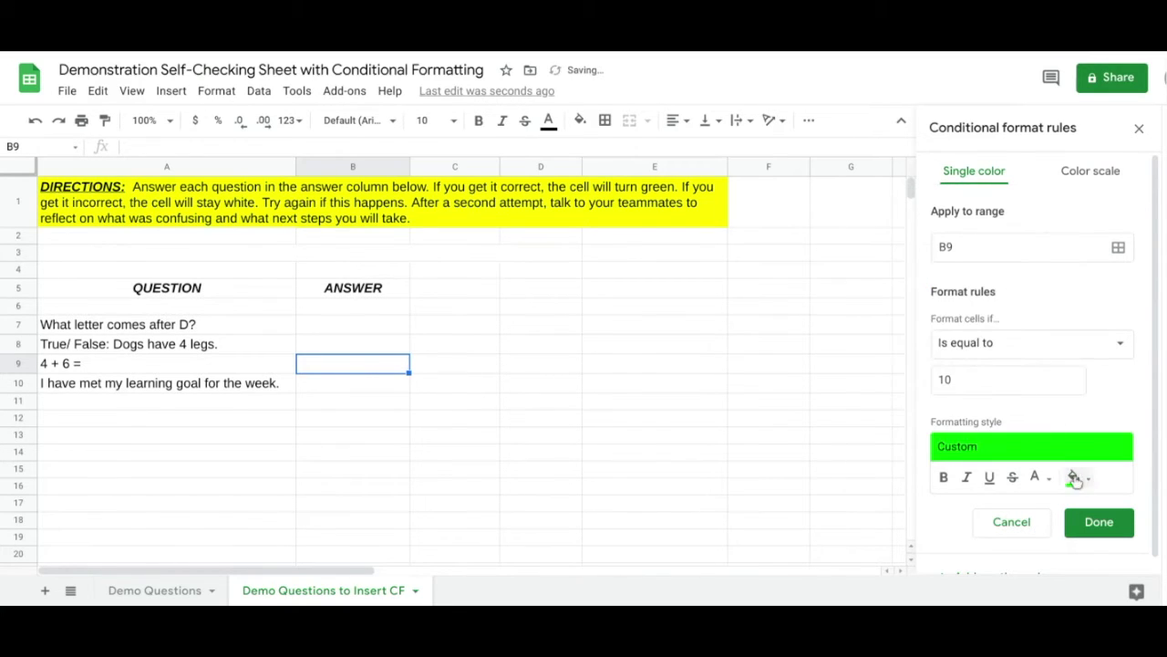
{"action": "left_click", "coordinate": [1099, 526]}
- Add a conditional format rule to cell B10 that fills it bright green when the text contains "yes"
{"action": "left_click", "coordinate": [301, 387]}
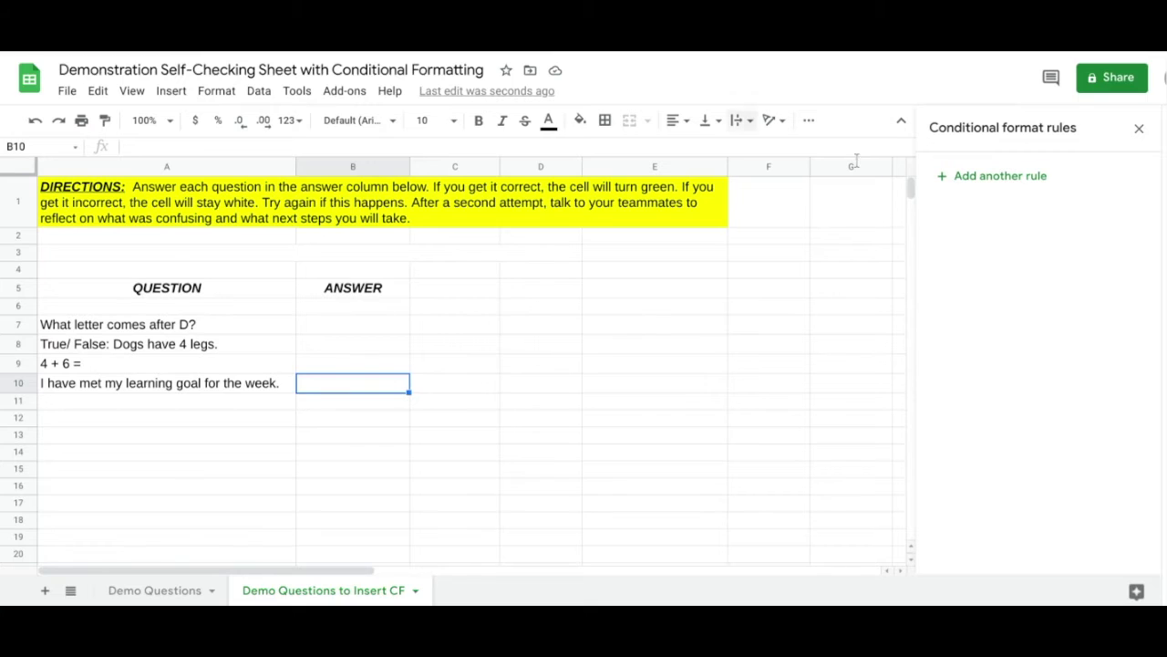
{"action": "left_click", "coordinate": [955, 174]}
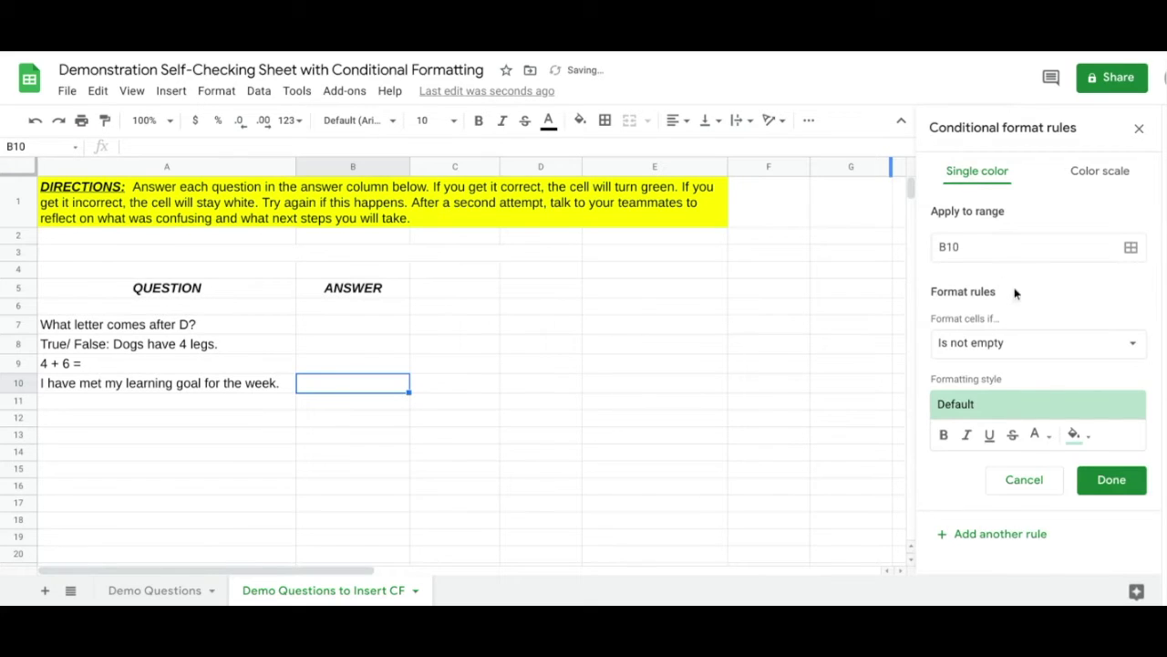
{"action": "left_click", "coordinate": [1032, 345]}
{"action": "left_click", "coordinate": [1017, 368]}
{"action": "left_click", "coordinate": [1006, 377]}
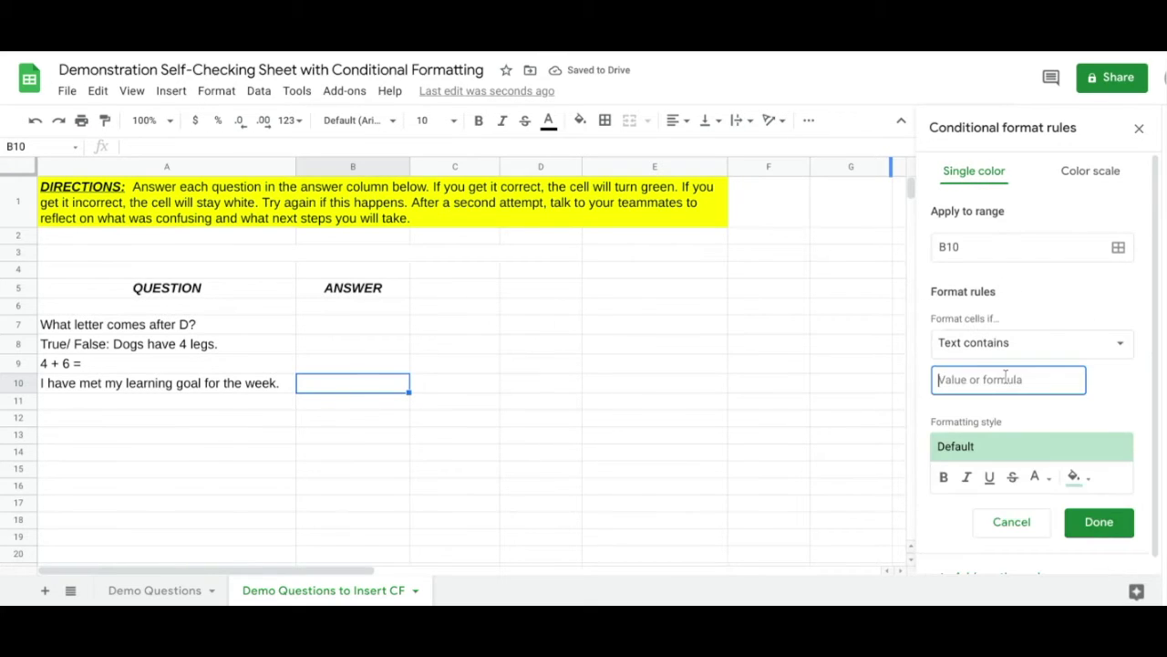
{"action": "type", "text": "yes"}
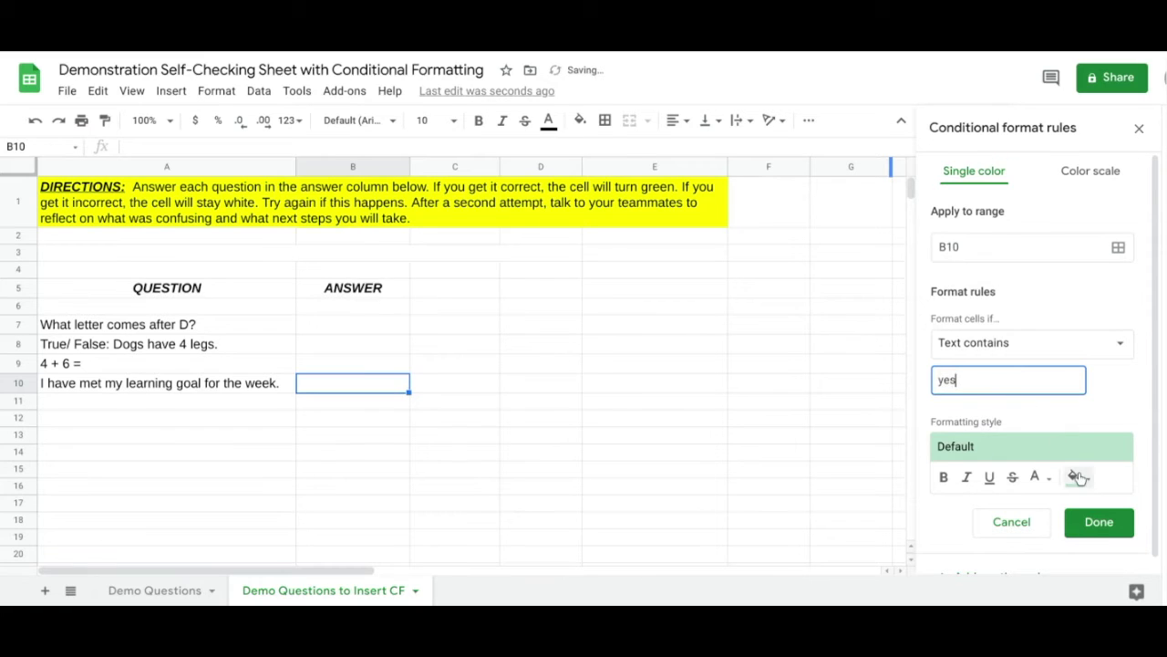
{"action": "left_click", "coordinate": [1074, 476]}
{"action": "left_click", "coordinate": [994, 256]}
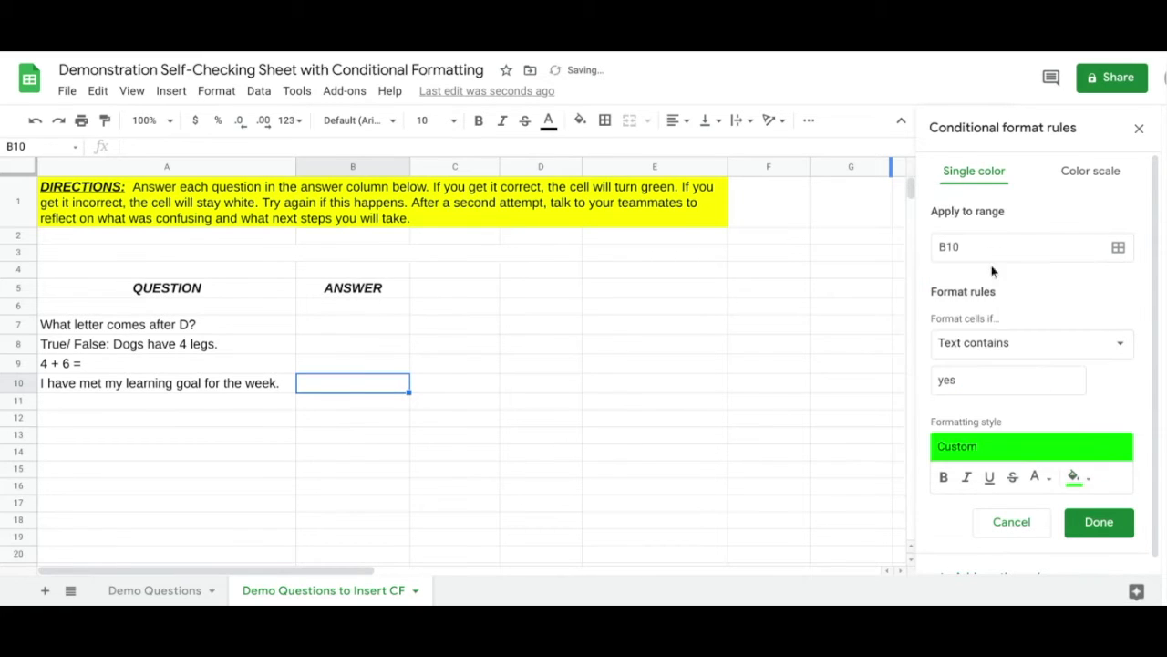
{"action": "left_click", "coordinate": [1097, 522]}
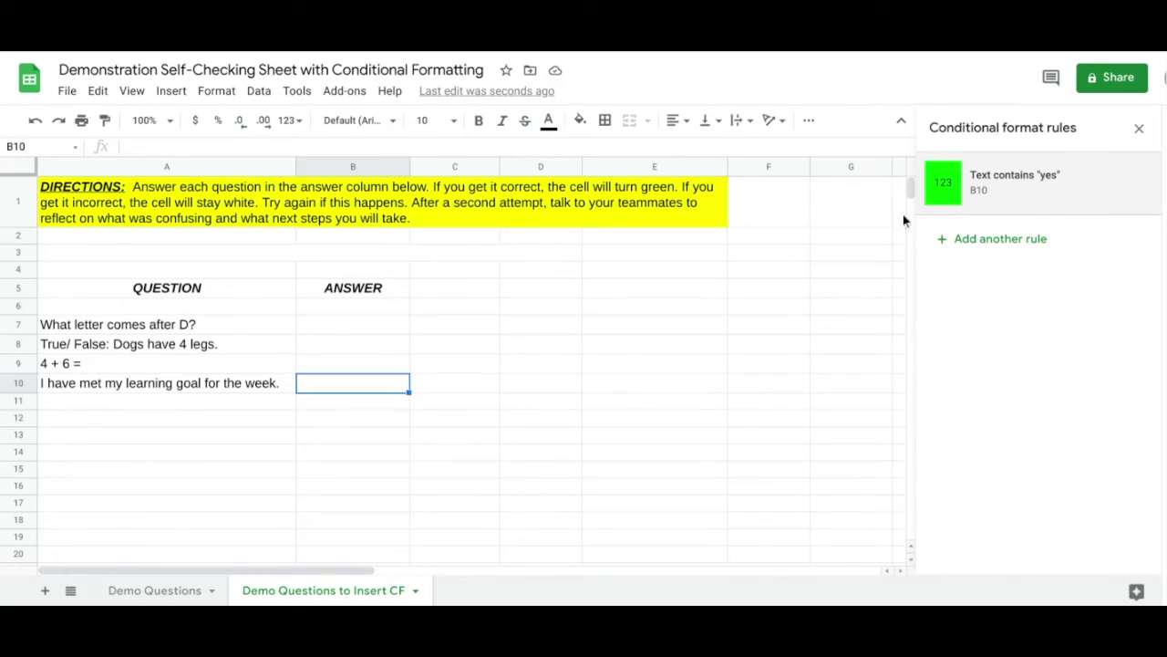
- Add a second conditional format rule to cell B10 that fills it red when the text contains "no"
{"action": "left_click", "coordinate": [1003, 244]}
{"action": "left_click", "coordinate": [989, 343]}
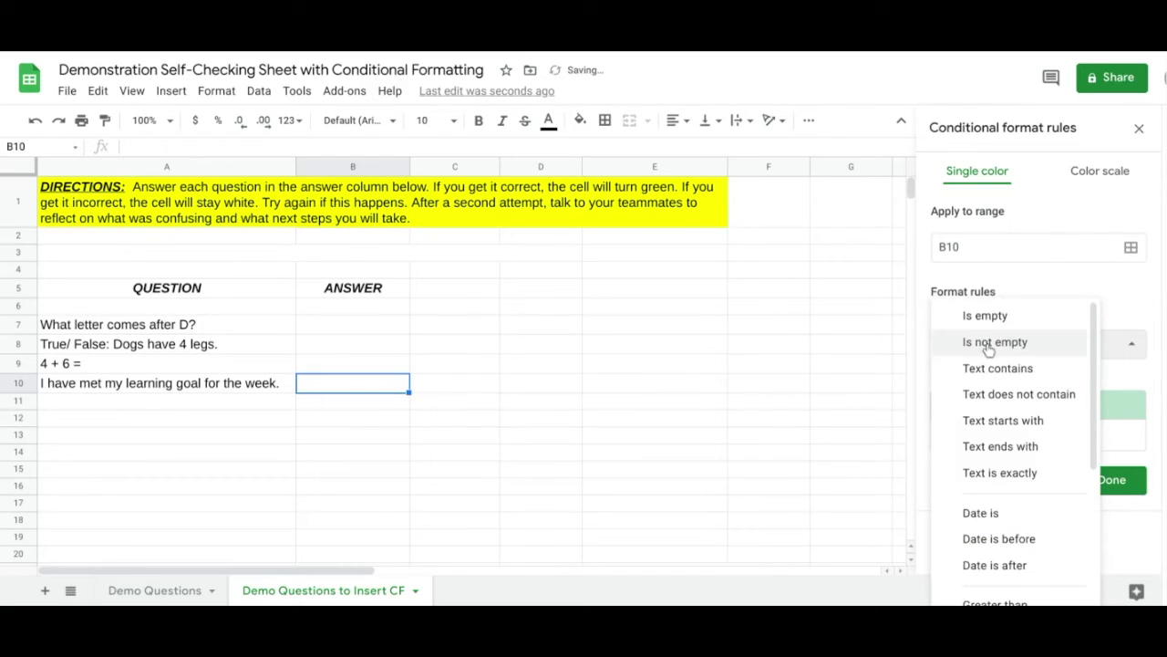
{"action": "left_click", "coordinate": [993, 370]}
{"action": "left_click", "coordinate": [976, 387]}
{"action": "type", "text": "no"}
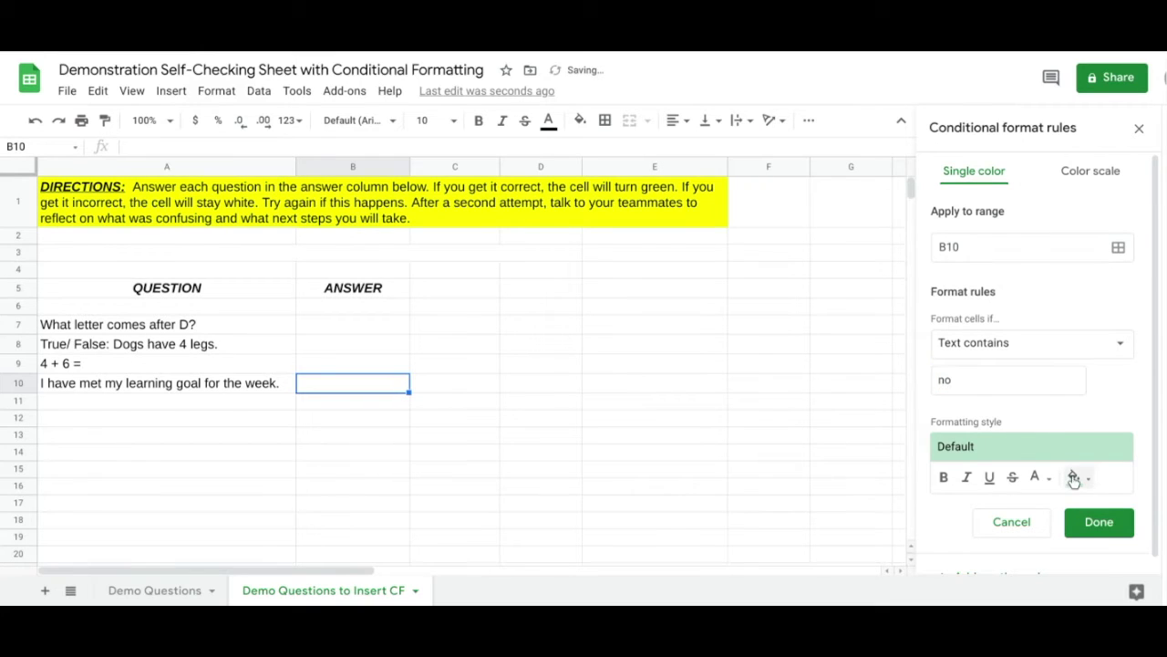
{"action": "left_click", "coordinate": [1075, 478]}
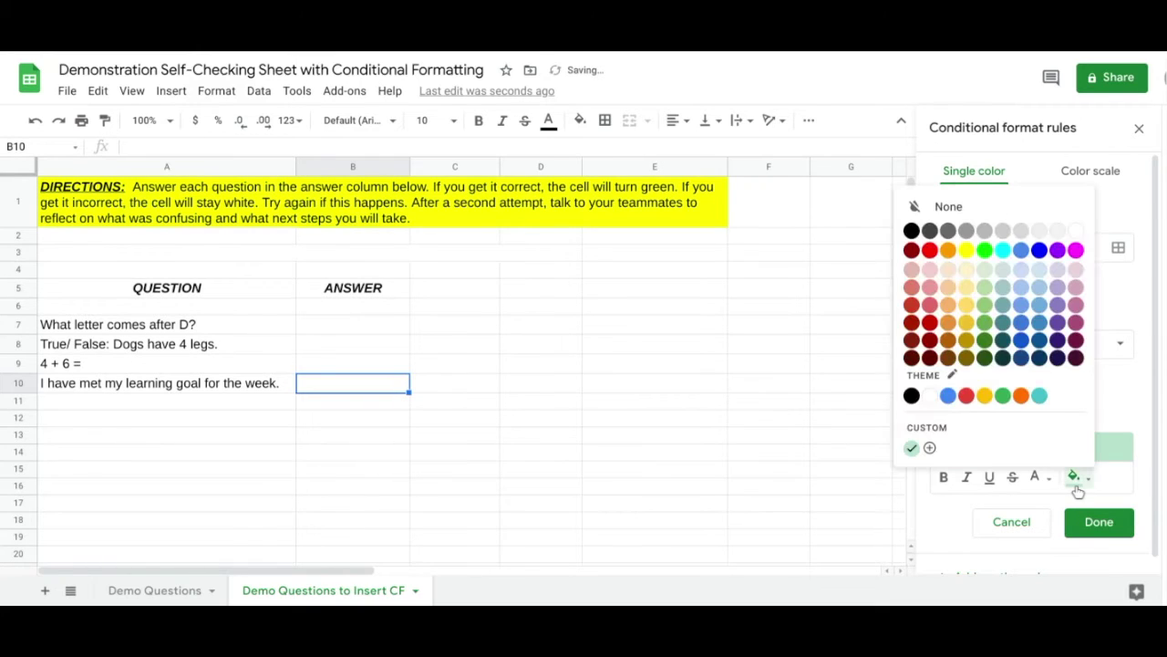
{"action": "left_click", "coordinate": [930, 252]}
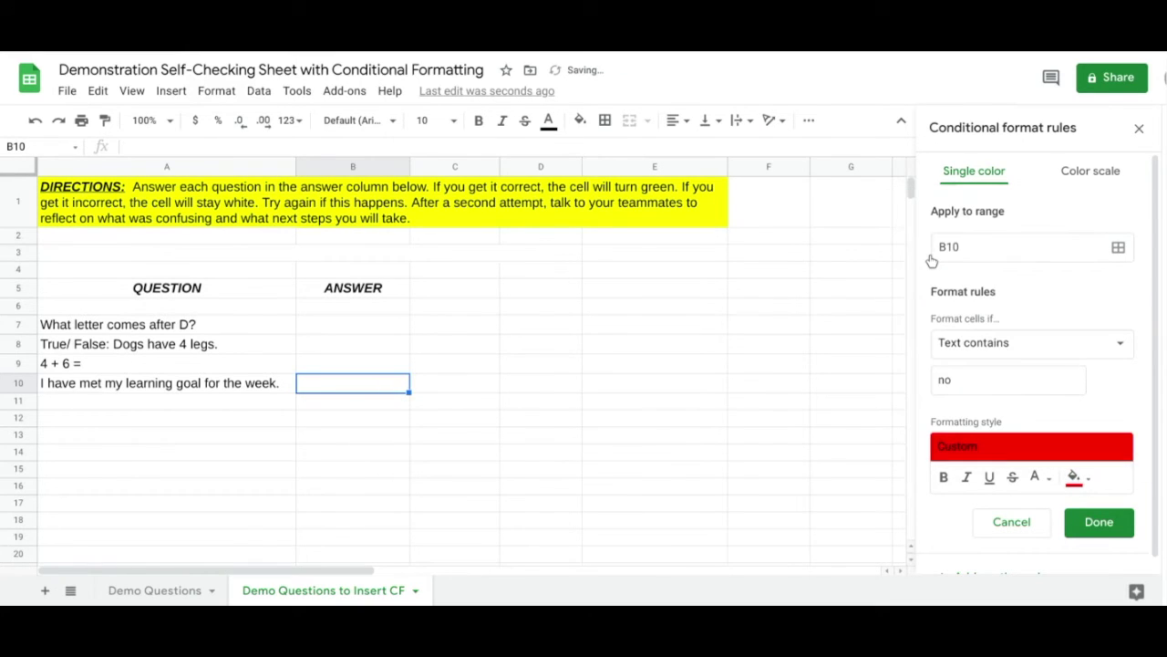
{"action": "left_click", "coordinate": [1100, 523]}
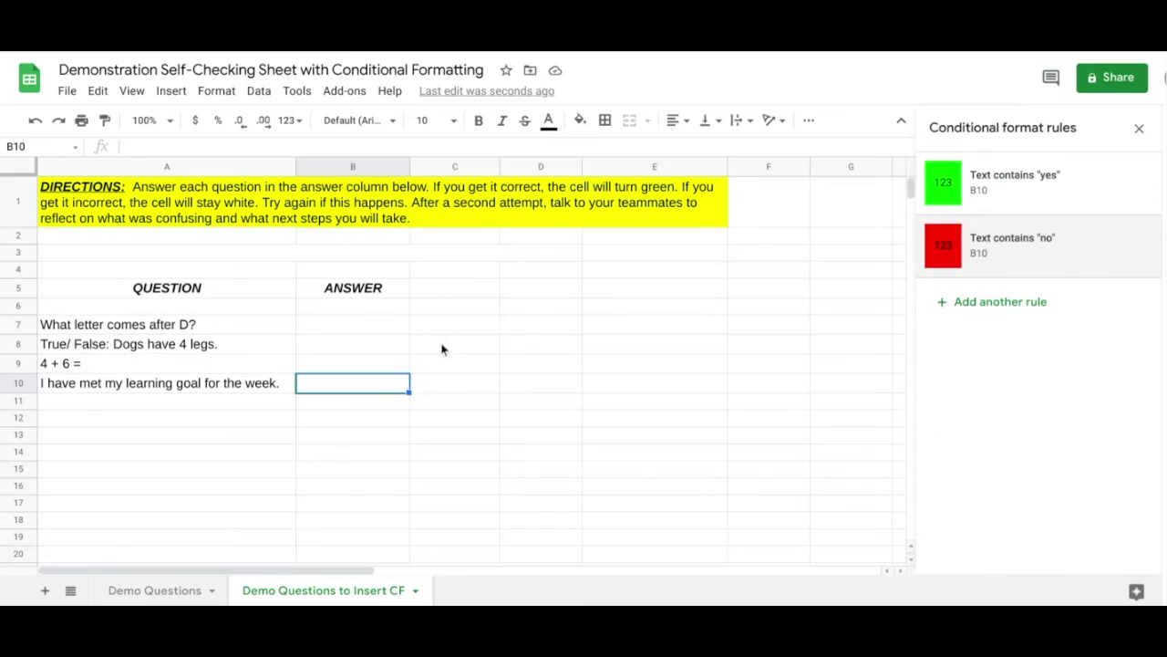
- Test the rules by entering 10 as the answer in B9 and "no" in B10
{"action": "left_click", "coordinate": [429, 365]}
{"action": "left_click", "coordinate": [363, 372]}
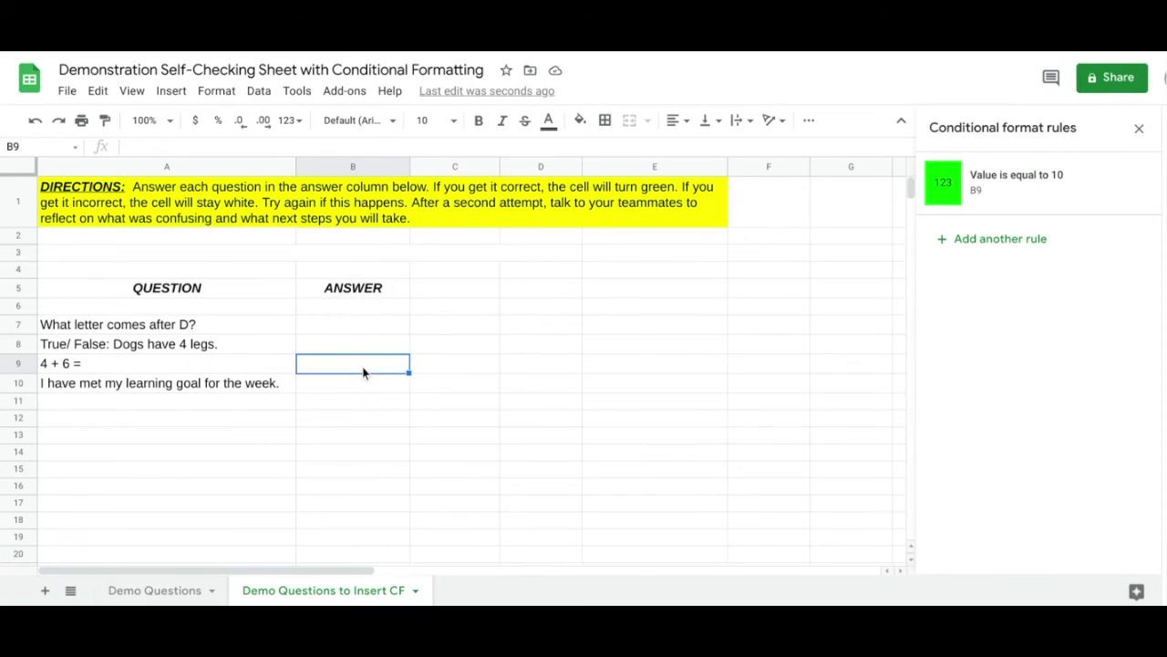
{"action": "type", "text": "10"}
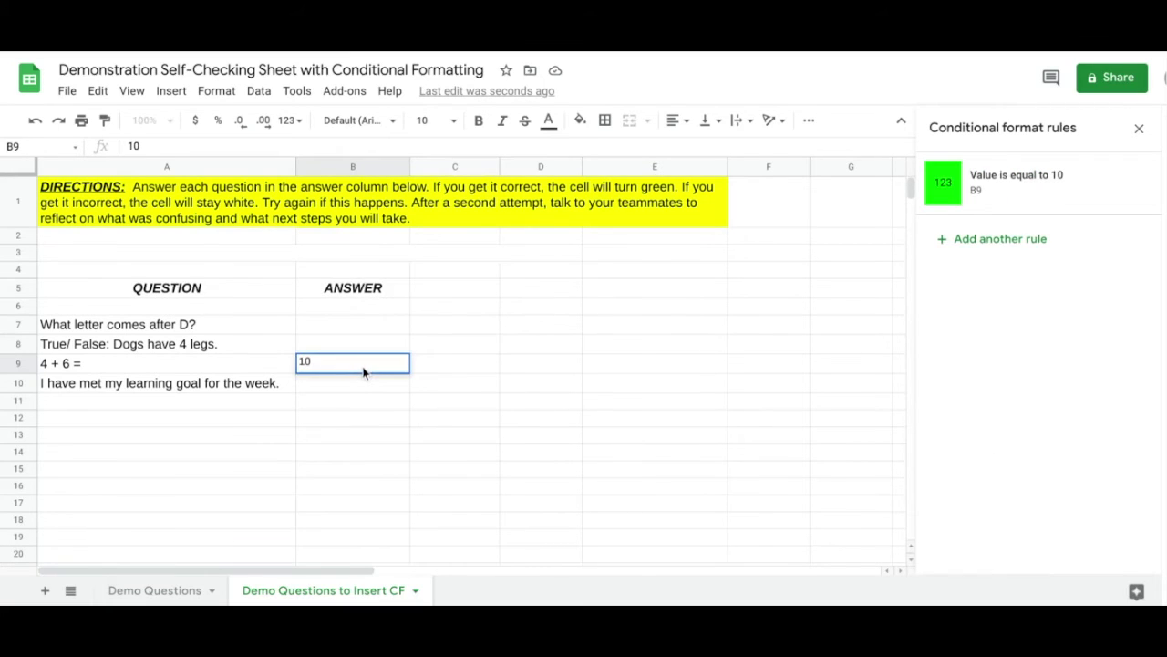
{"action": "key", "text": "Tab"}
{"action": "key", "text": "Return"}
{"action": "type", "text": "no"}
{"action": "key", "text": "Tab"}
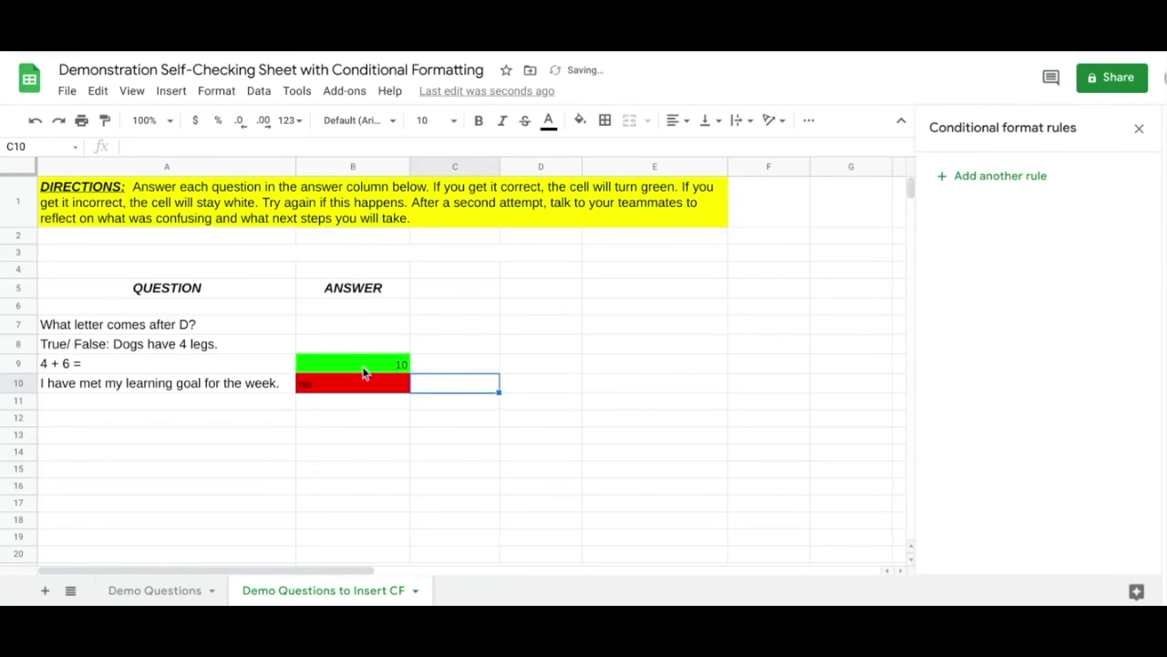